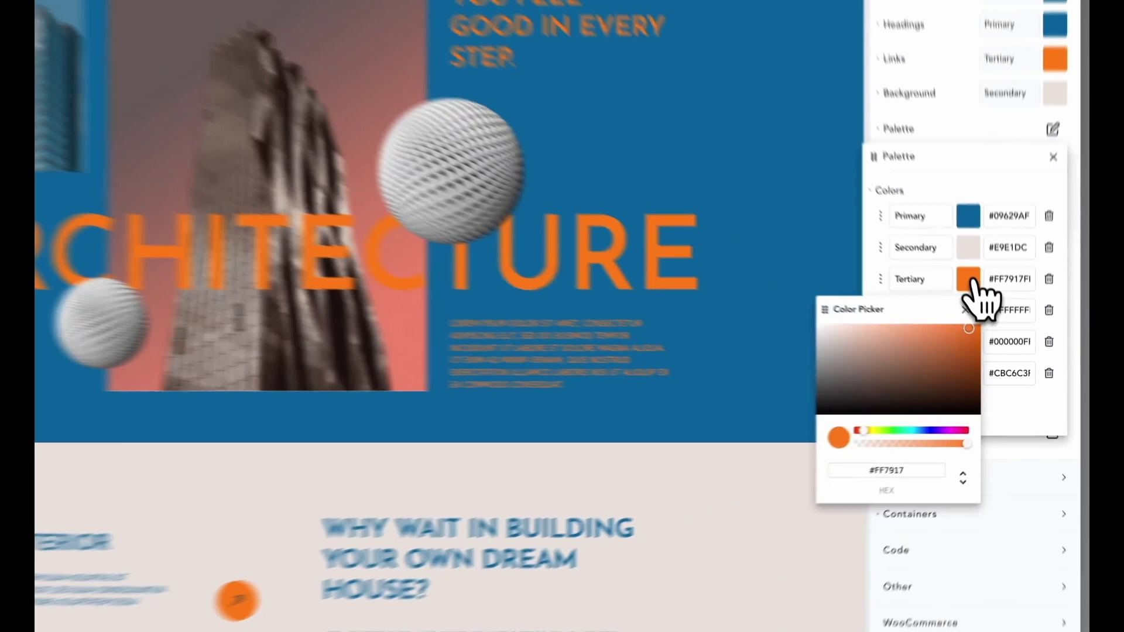
Set the Tertiary palette colour to #E0C5B0 and darken the Primary colour.
{"action": "left_click_drag", "start_coordinate": [955, 310], "coordinate": [815, 323]}
{"action": "left_click", "coordinate": [952, 288]}
{"action": "left_click", "coordinate": [956, 174]}
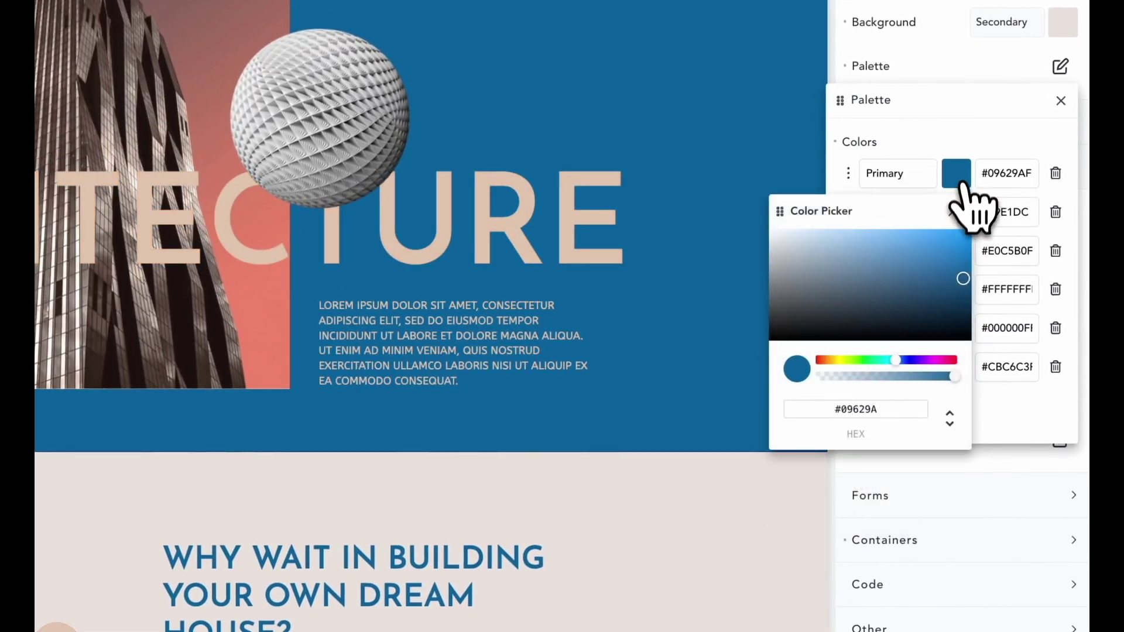
{"action": "left_click_drag", "start_coordinate": [960, 279], "coordinate": [914, 353]}
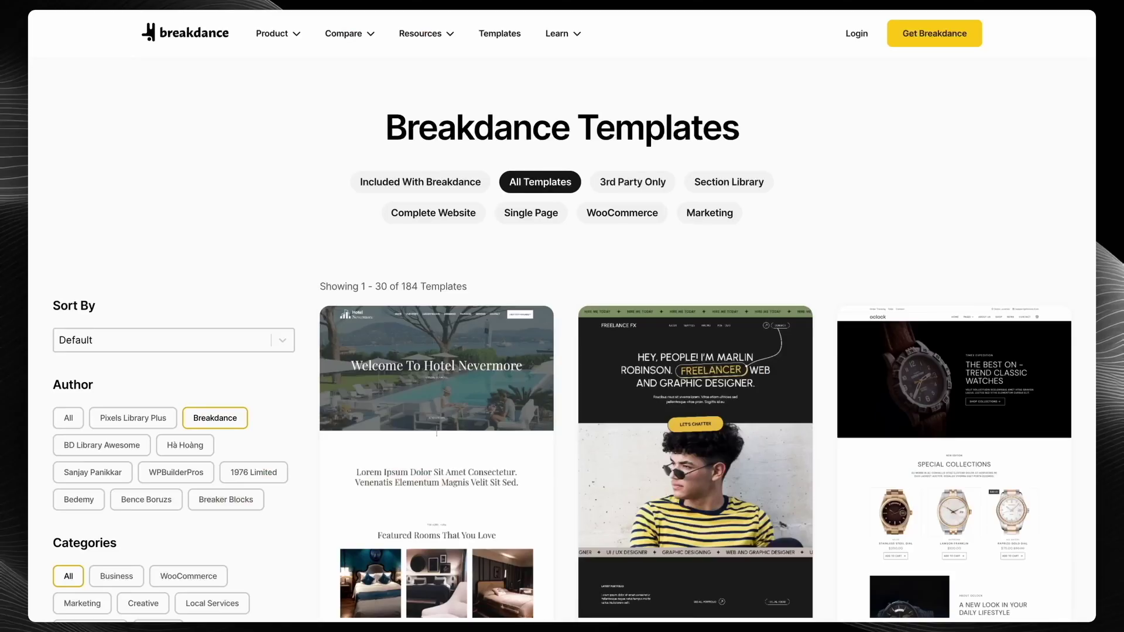
Enter 0 in the padding settings and test the form's Email, Message and Phone fields.
{"action": "scroll", "coordinate": [696, 316], "scroll_direction": "down", "scroll_amount": 19}
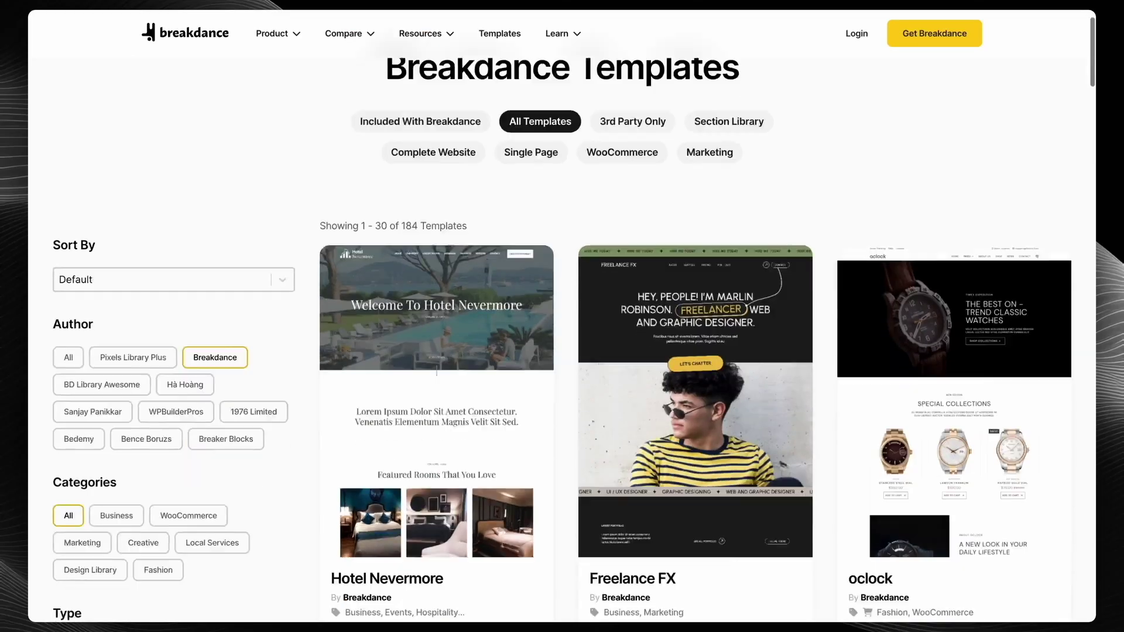
{"action": "scroll", "coordinate": [696, 316], "scroll_direction": "down", "scroll_amount": 20}
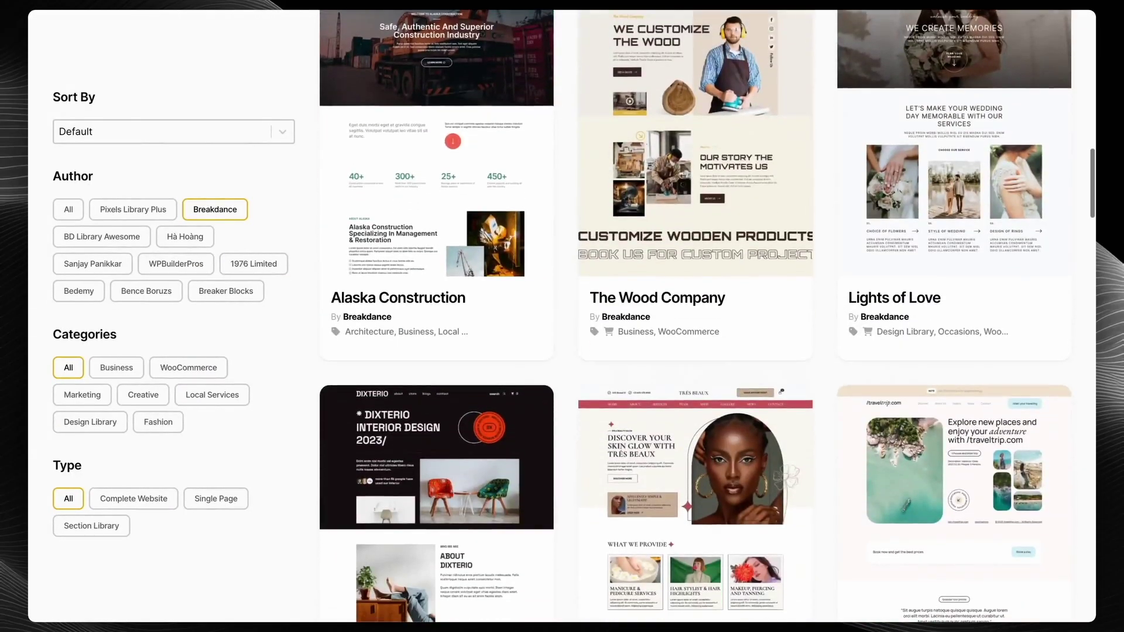
{"action": "scroll", "coordinate": [697, 316], "scroll_direction": "down", "scroll_amount": 5}
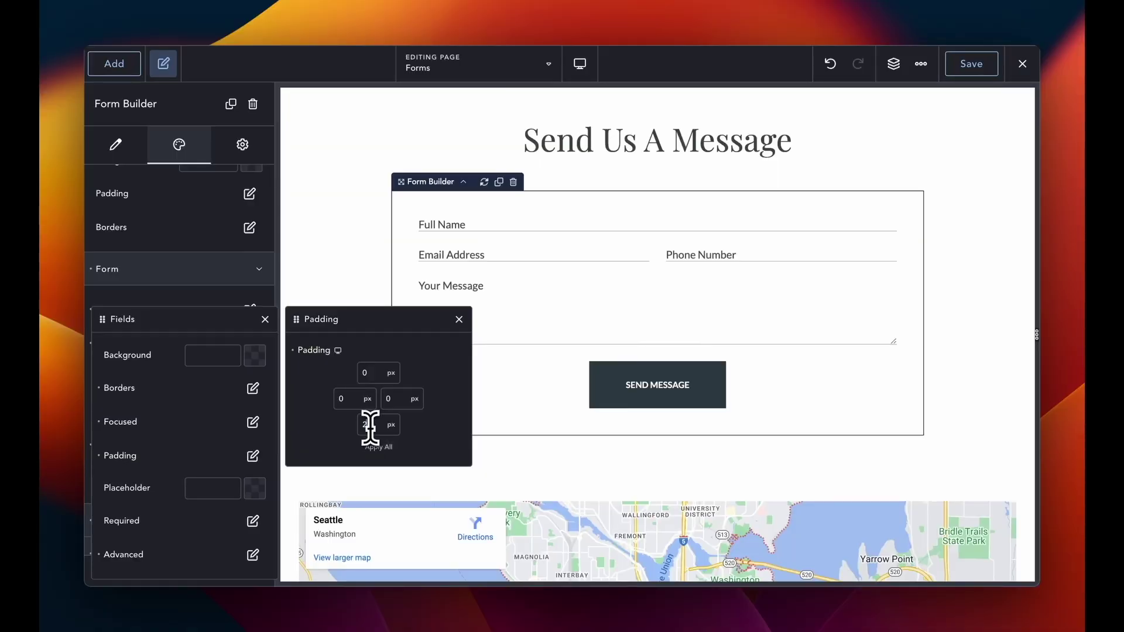
{"action": "type", "text": "0"}
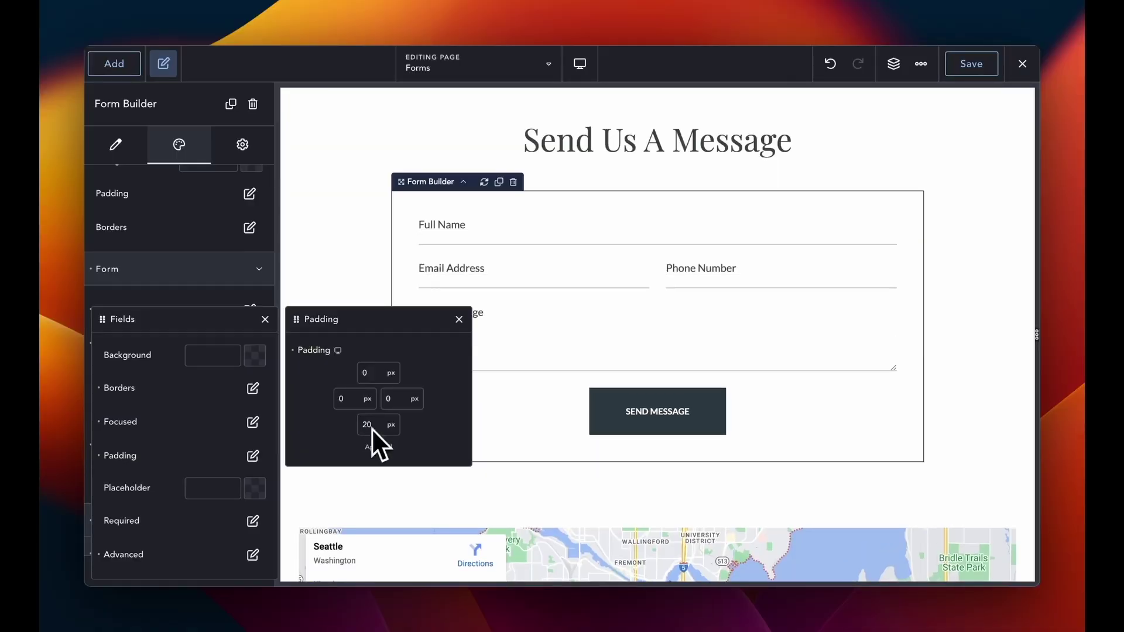
{"action": "left_click", "coordinate": [459, 319]}
{"action": "left_click", "coordinate": [489, 222]}
{"action": "left_click", "coordinate": [490, 272]}
{"action": "left_click", "coordinate": [416, 314]}
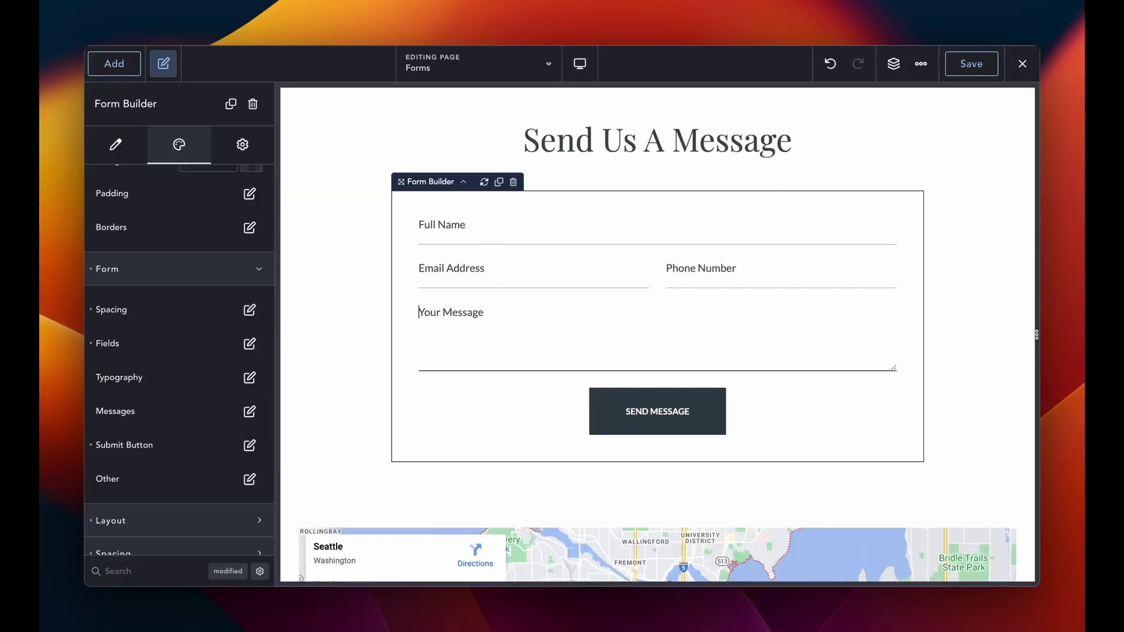
{"action": "left_click", "coordinate": [689, 269]}
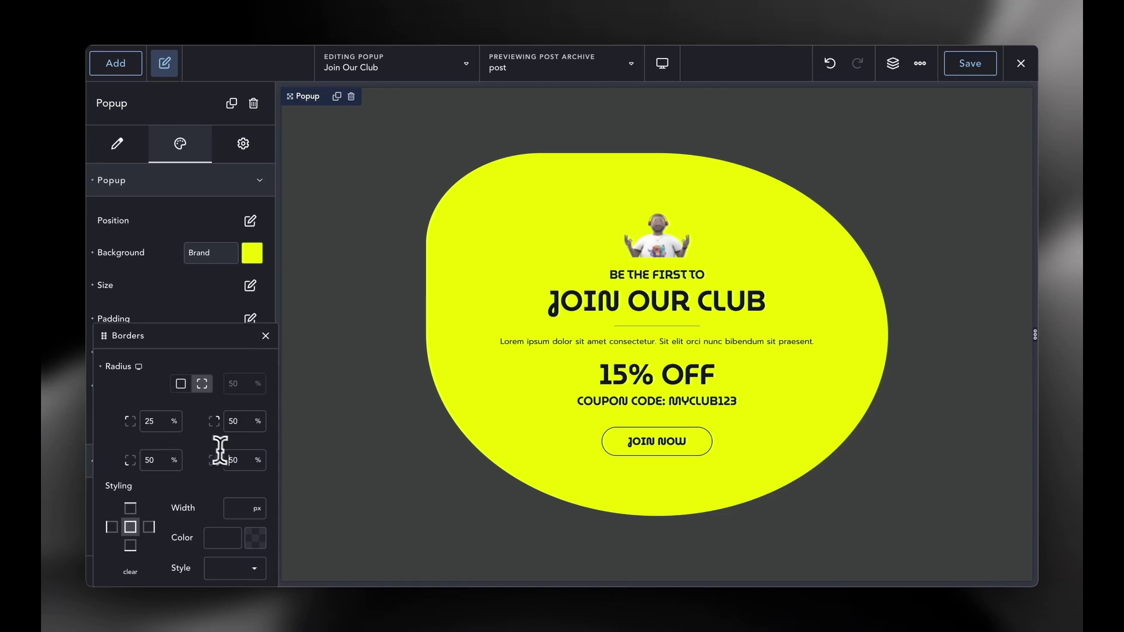
Set the popup's bottom-right corner radius to 25 and show 3 products per row.
{"action": "double_click", "coordinate": [227, 460]}
{"action": "type", "text": "25"}
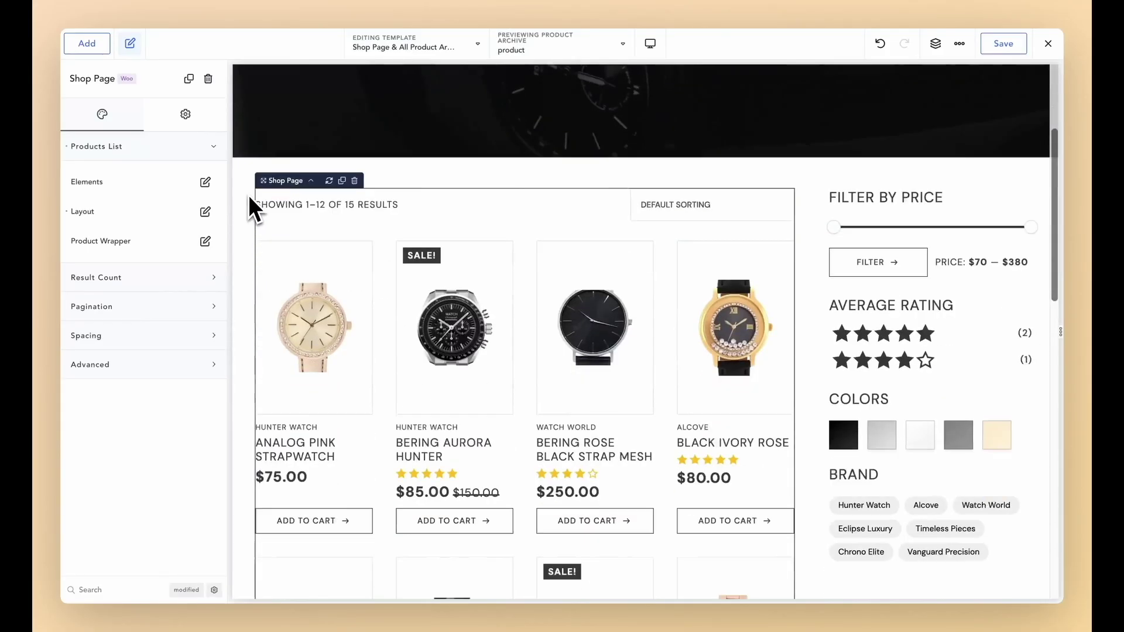
{"action": "scroll", "coordinate": [248, 195], "scroll_direction": "down", "scroll_amount": 5}
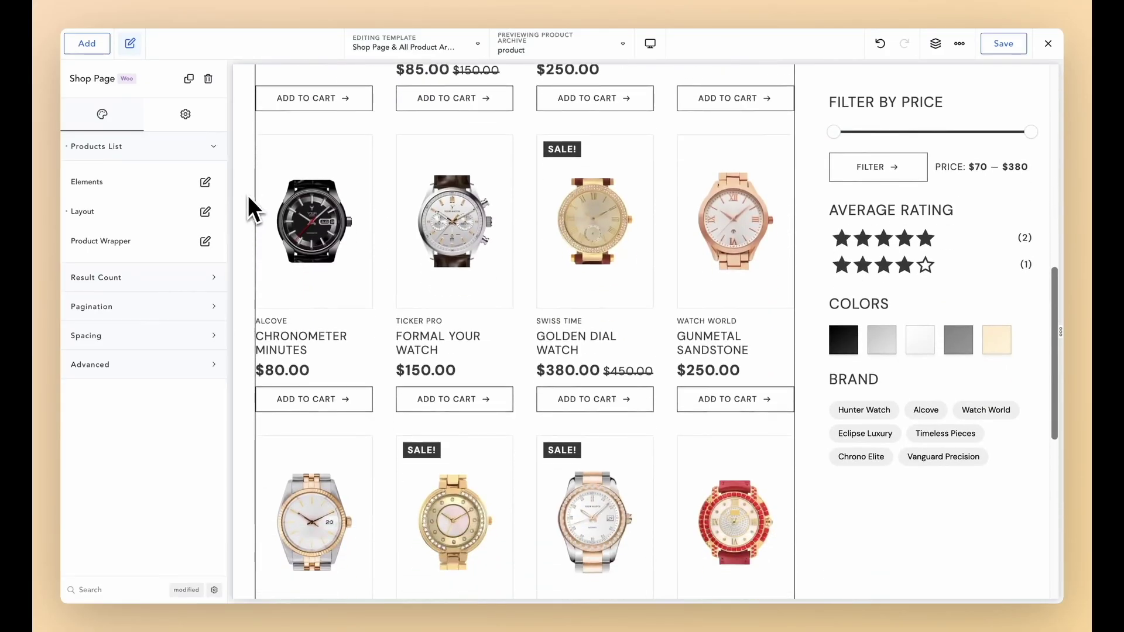
{"action": "left_click", "coordinate": [205, 211]}
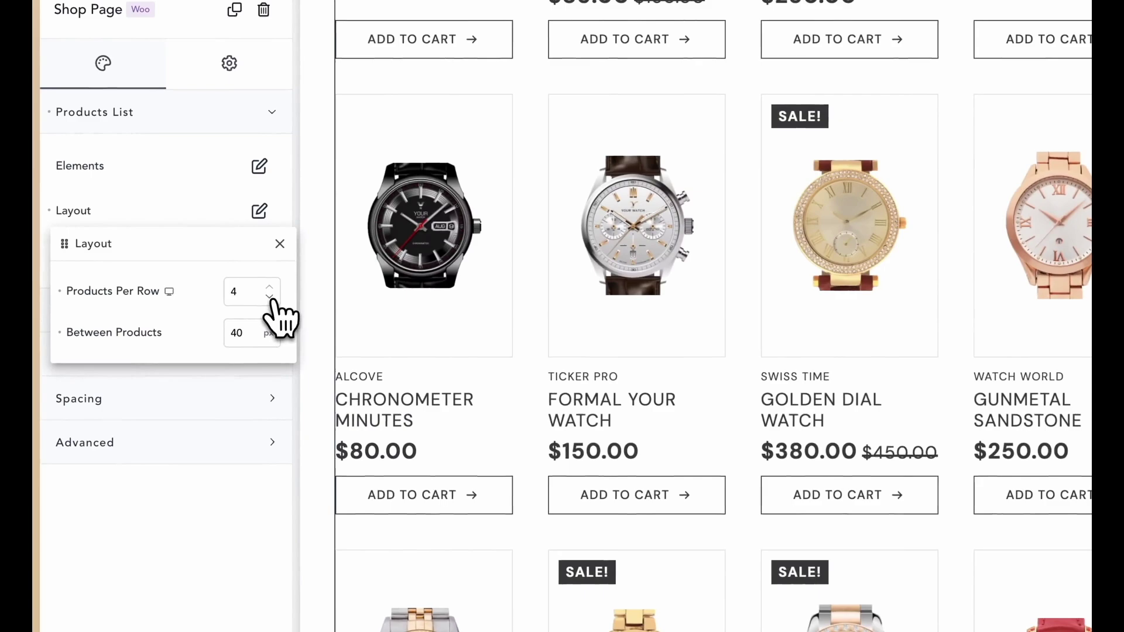
{"action": "left_click", "coordinate": [269, 296]}
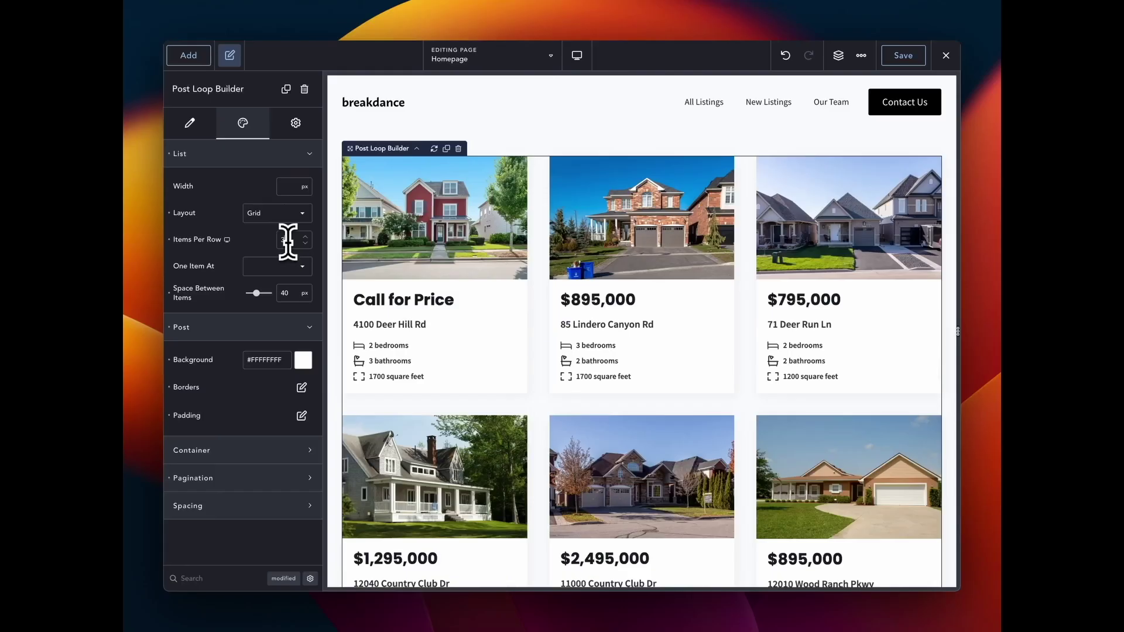
Switch the Post Loop Builder layout to Slider and advance the carousel two listings.
{"action": "left_click", "coordinate": [278, 214]}
{"action": "left_click", "coordinate": [281, 263]}
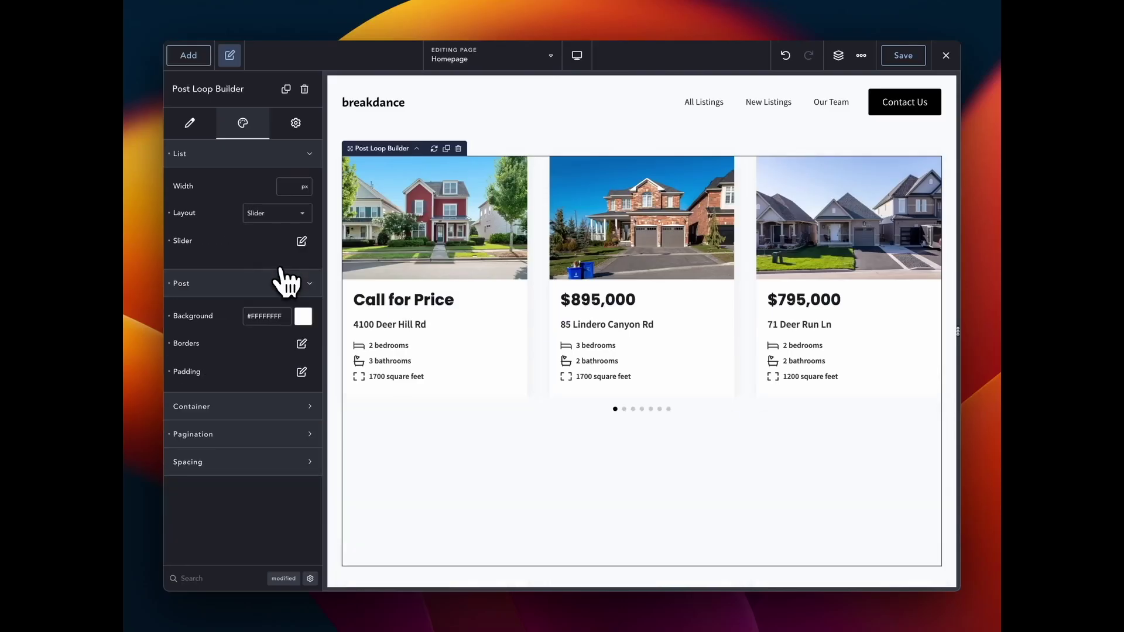
{"action": "left_click", "coordinate": [624, 409]}
{"action": "left_click", "coordinate": [633, 409]}
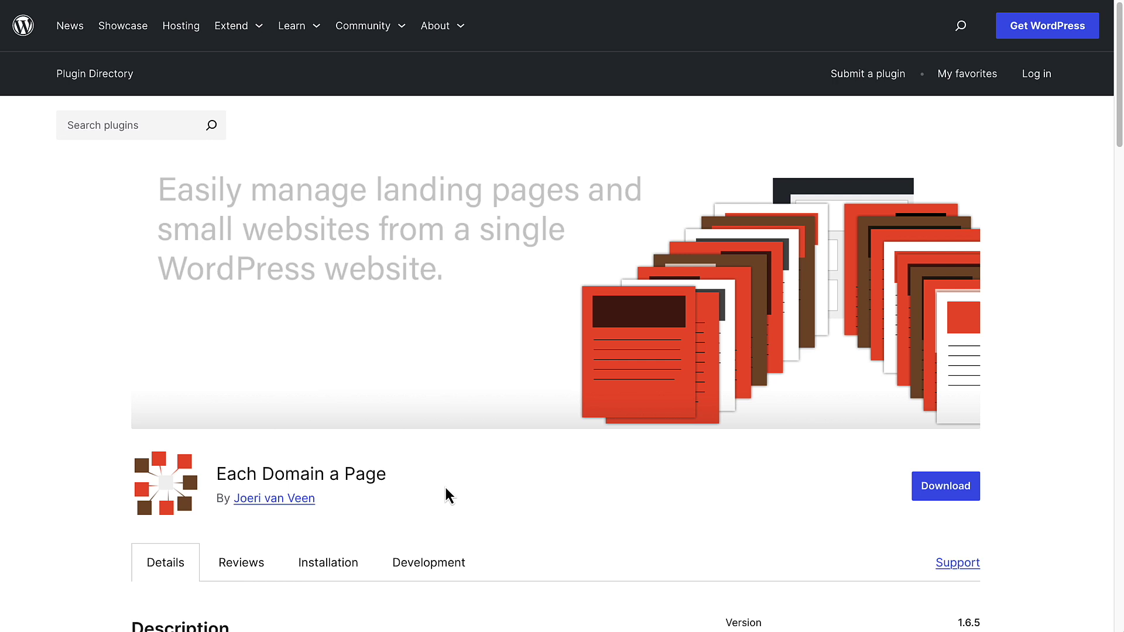
Scroll through the Each Domain a Page plugin page and show its Installation tab.
{"action": "scroll", "coordinate": [444, 486], "scroll_direction": "down", "scroll_amount": 8}
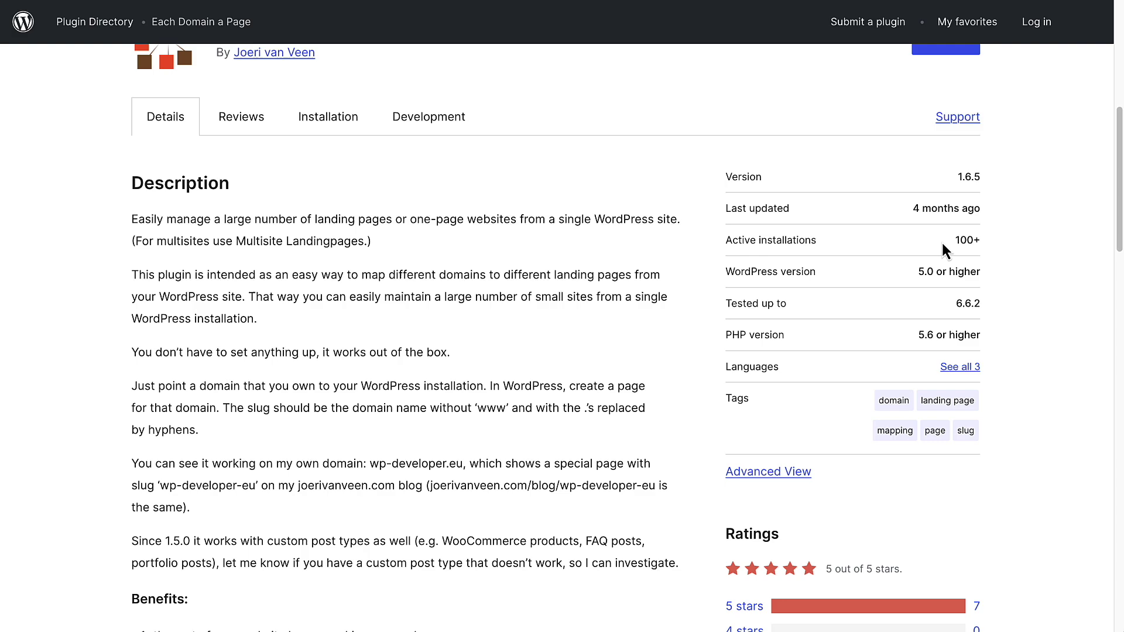
{"action": "scroll", "coordinate": [941, 240], "scroll_direction": "down", "scroll_amount": 4}
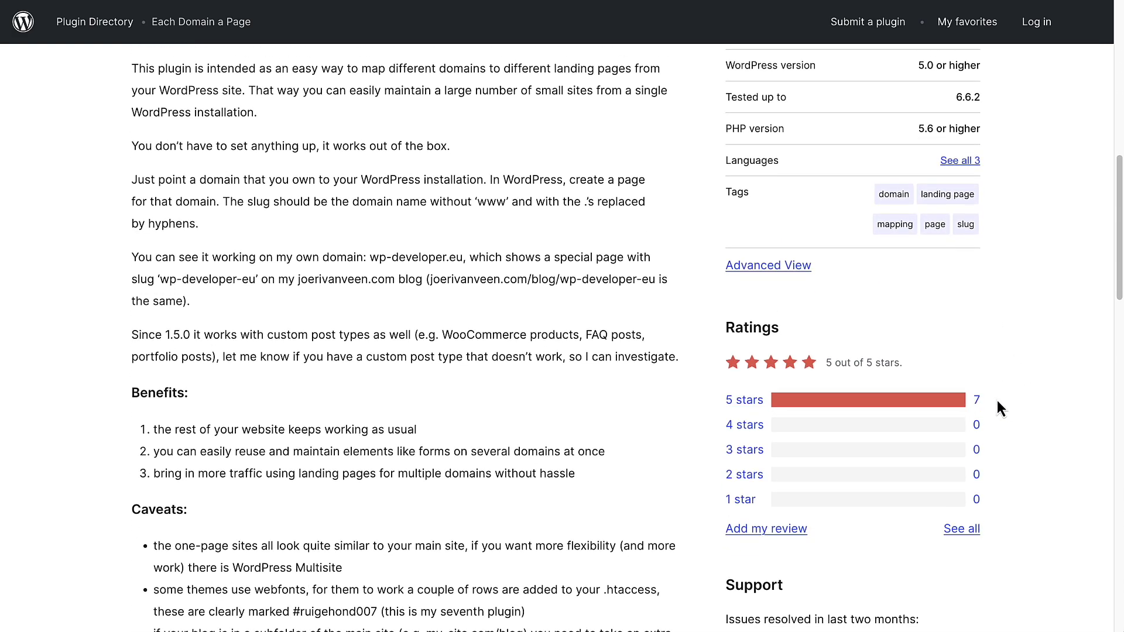
{"action": "scroll", "coordinate": [996, 398], "scroll_direction": "down", "scroll_amount": 3}
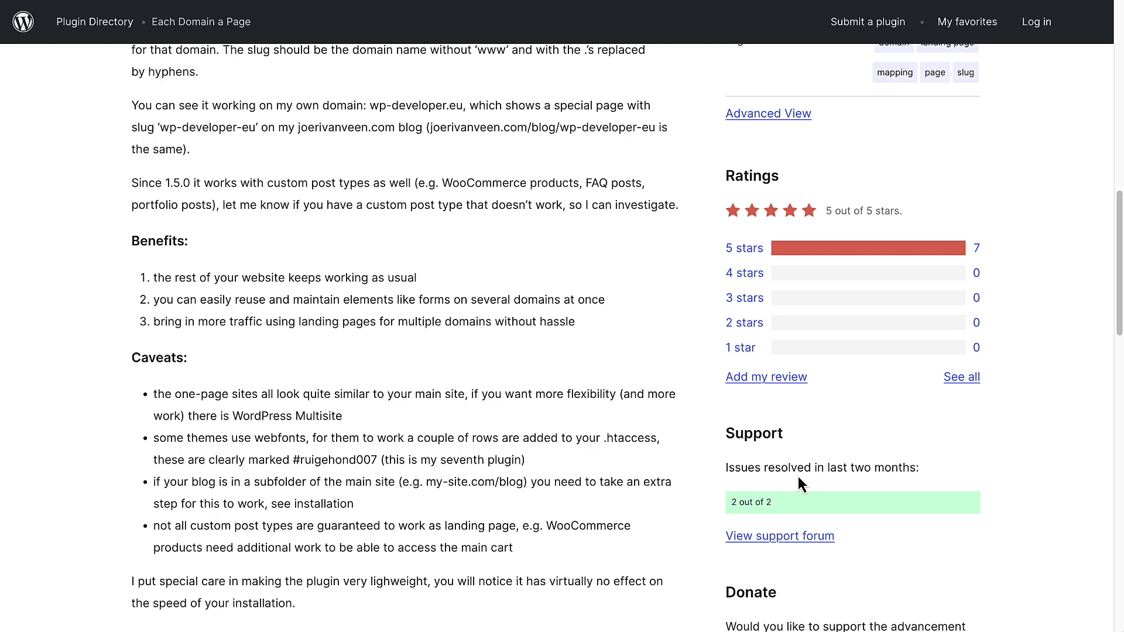
{"action": "scroll", "coordinate": [637, 447], "scroll_direction": "up", "scroll_amount": 5}
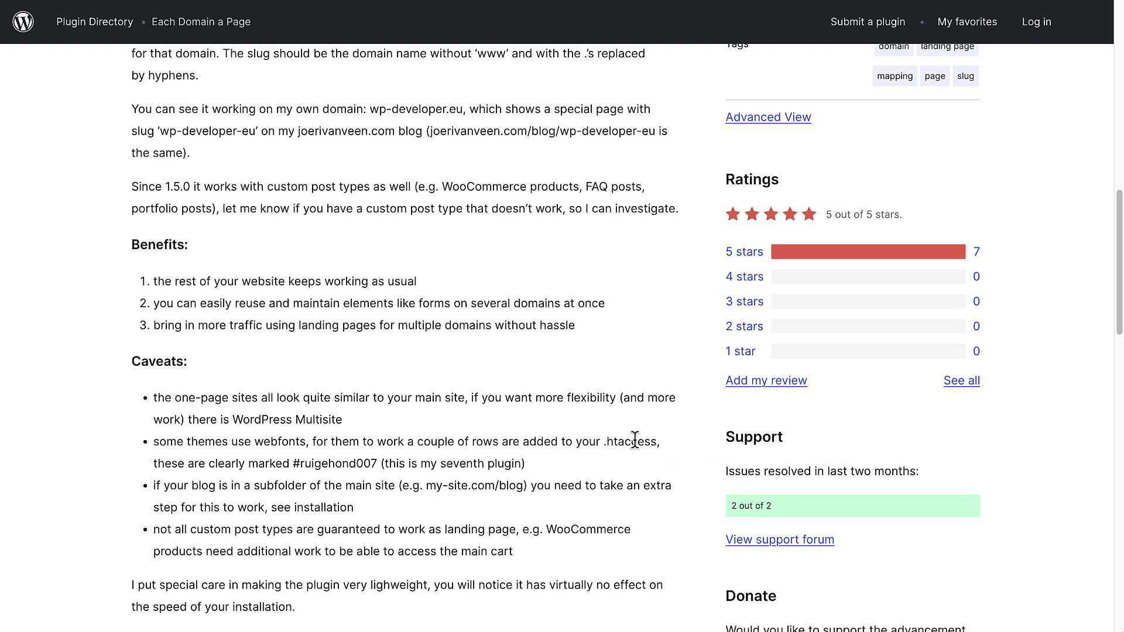
{"action": "scroll", "coordinate": [637, 443], "scroll_direction": "up", "scroll_amount": 2}
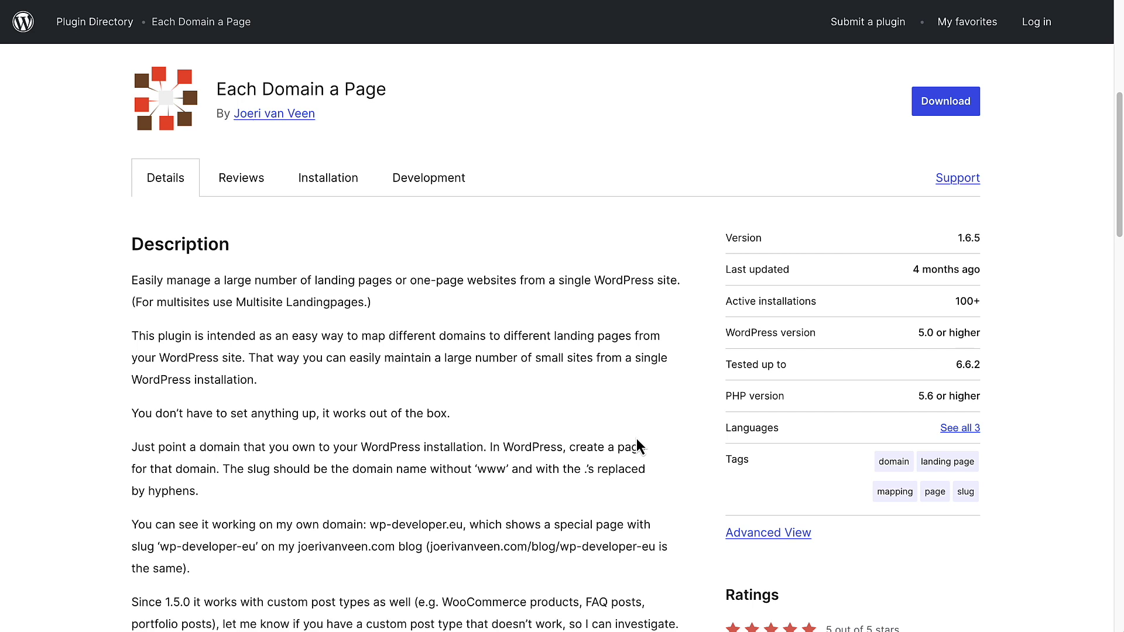
{"action": "left_click", "coordinate": [331, 182]}
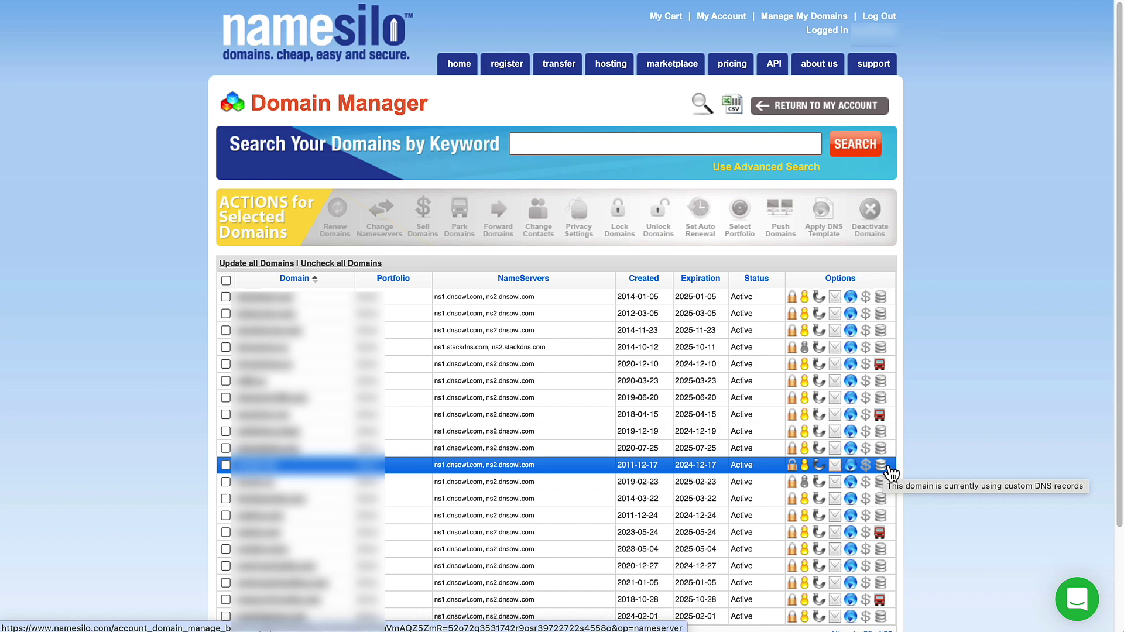
Open Manage DNS for mccan.net from its row in Domain Manager.
{"action": "left_click", "coordinate": [882, 466]}
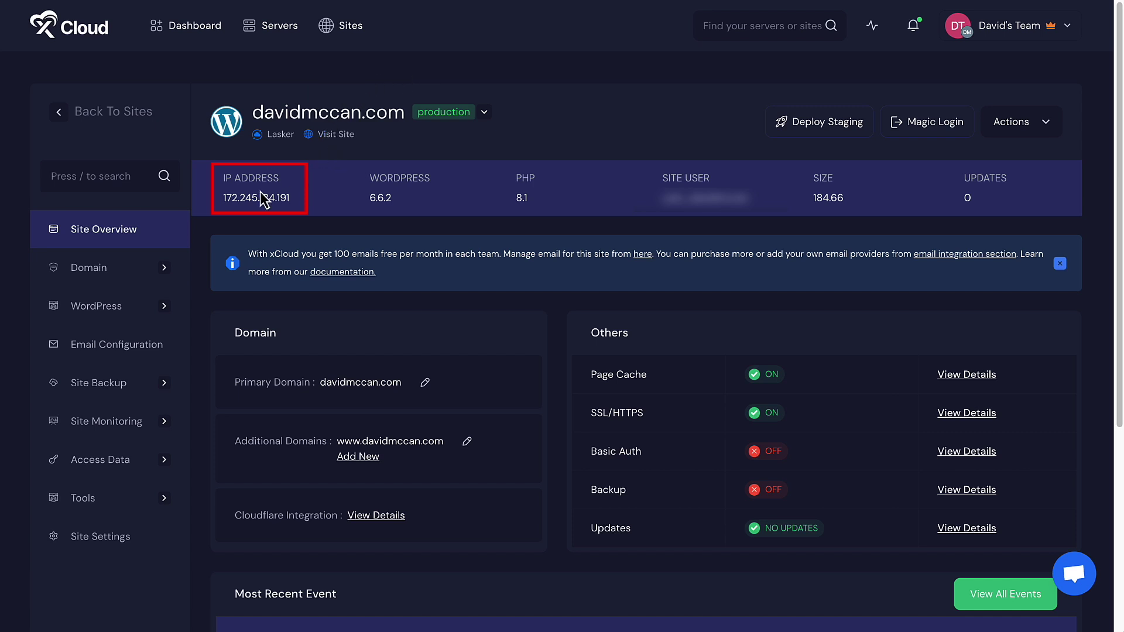
Add mccan.net as a new additional domain in the site's Domain settings and save.
{"action": "mouse_move", "coordinate": [118, 269]}
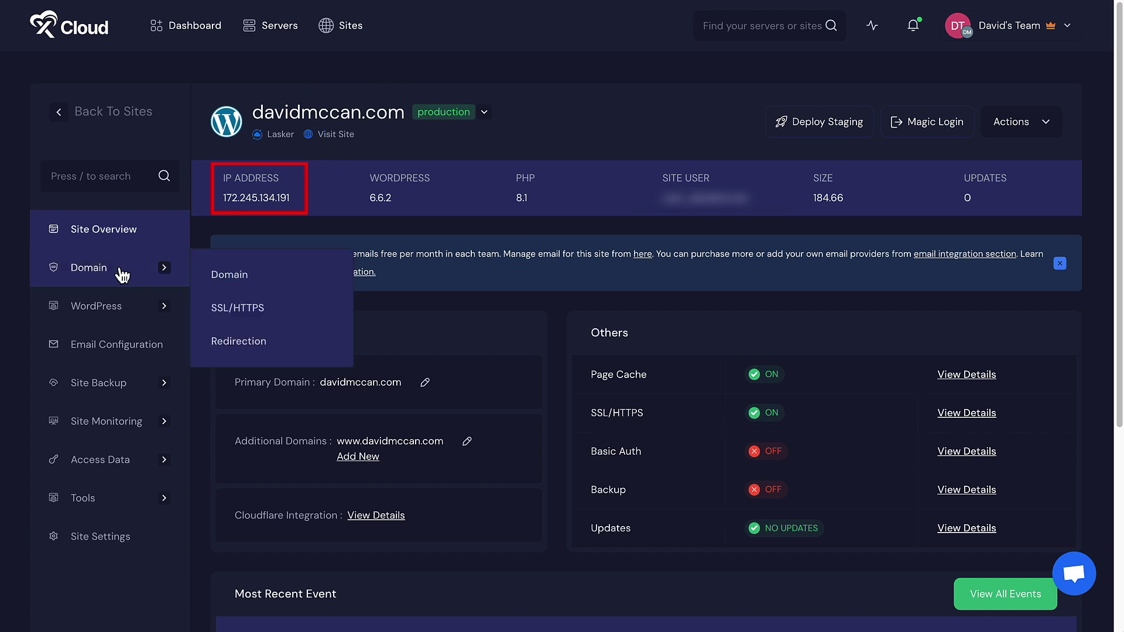
{"action": "left_click", "coordinate": [237, 284]}
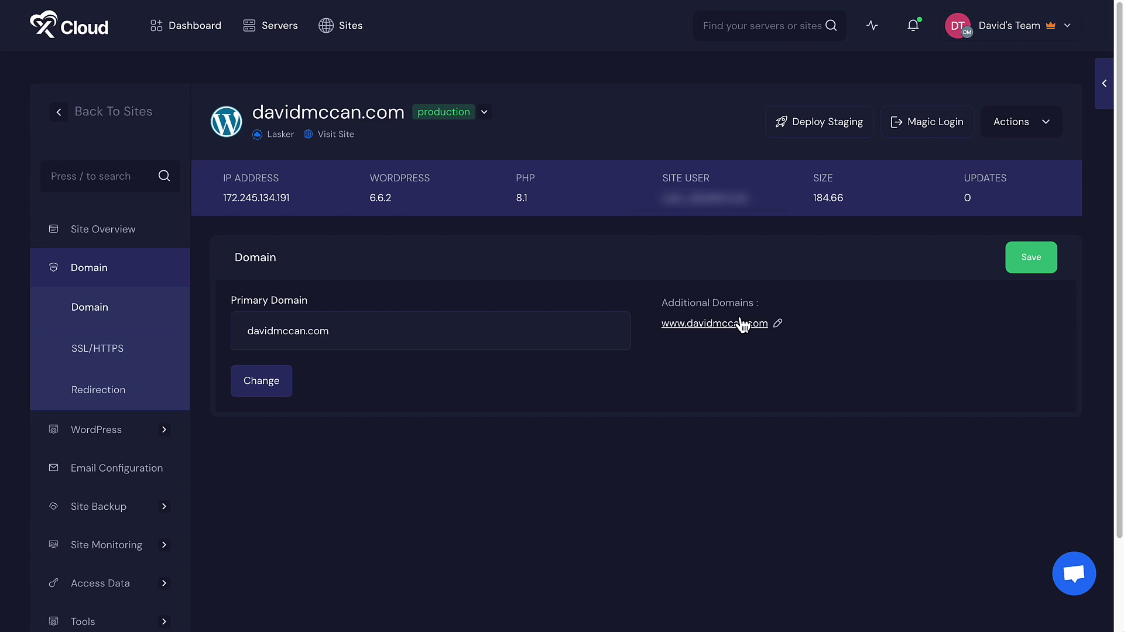
{"action": "left_click", "coordinate": [778, 324]}
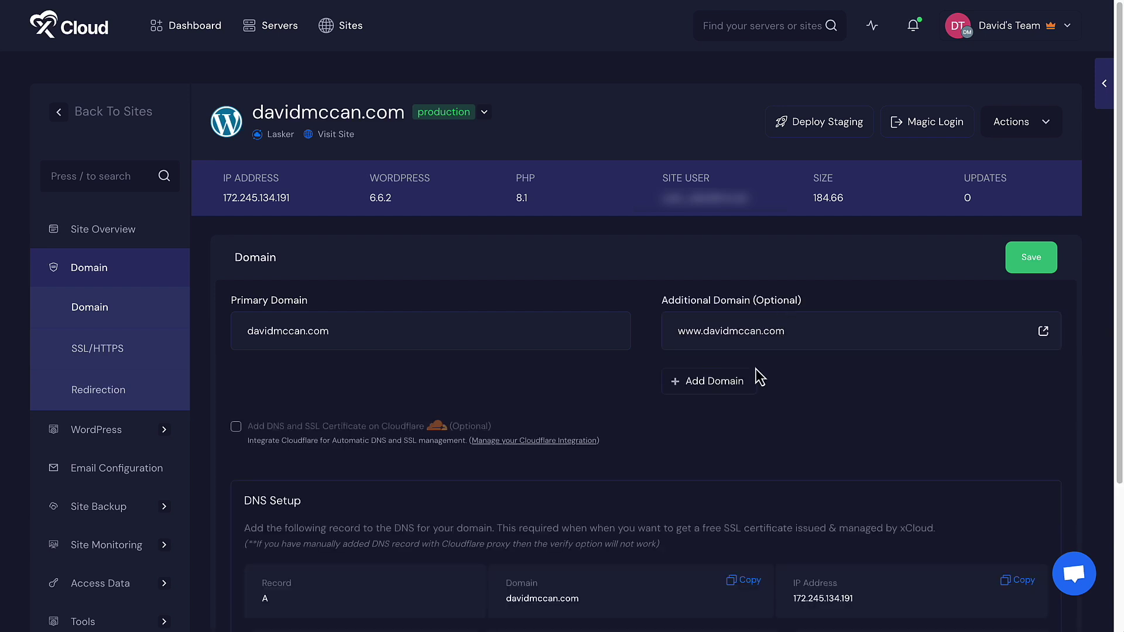
{"action": "left_click", "coordinate": [726, 387]}
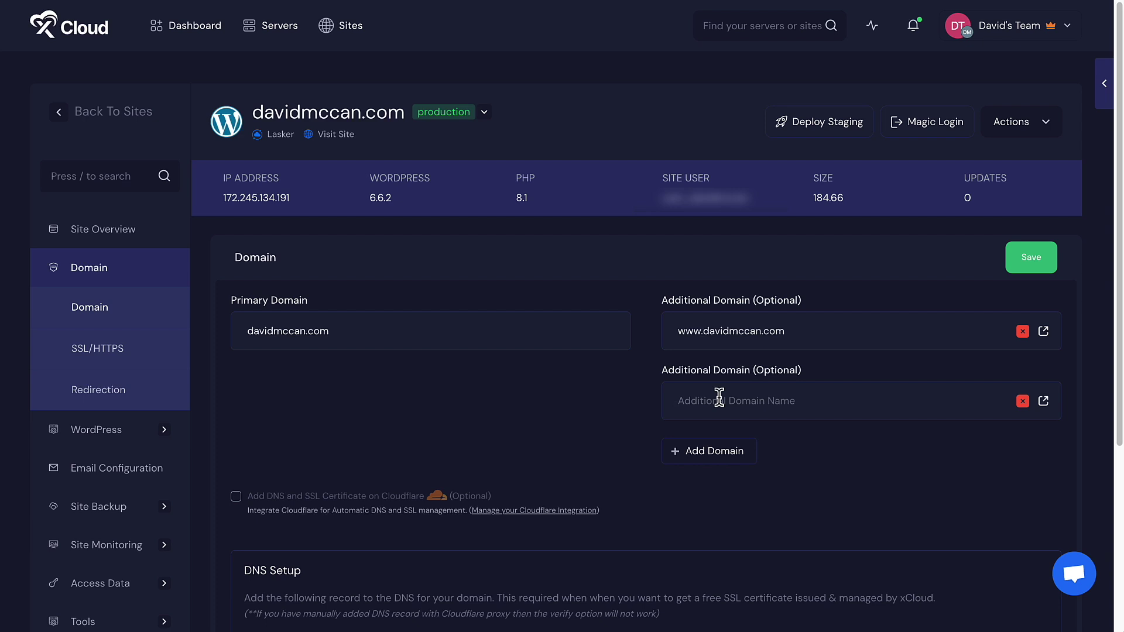
{"action": "type", "text": "mccc"}
{"action": "key", "text": "BackSpace"}
{"action": "type", "text": "an.net"}
{"action": "left_click", "coordinate": [1033, 261]}
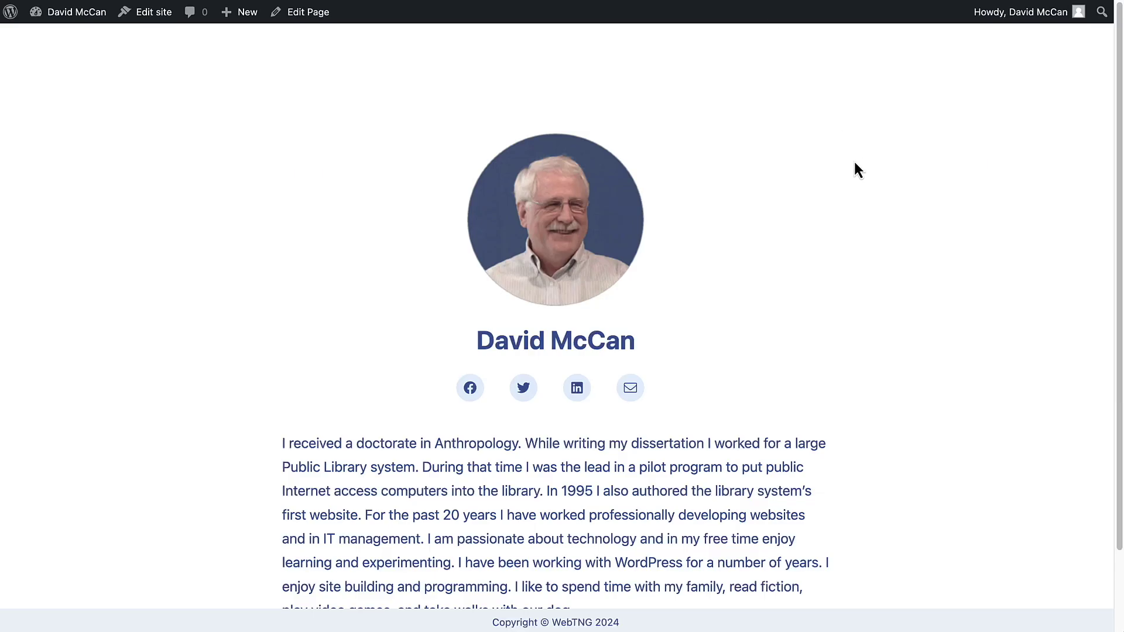
Scroll down and back up through the homepage's portrait, social icons and biography.
{"action": "scroll", "coordinate": [855, 163], "scroll_direction": "down", "scroll_amount": 2}
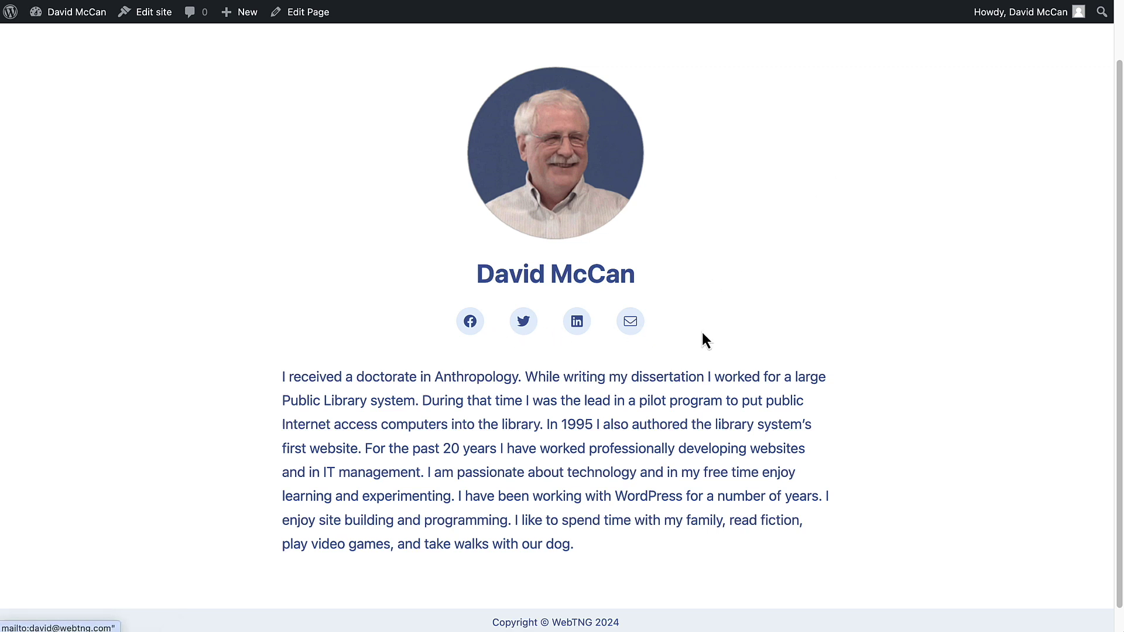
{"action": "scroll", "coordinate": [708, 331], "scroll_direction": "up", "scroll_amount": 1}
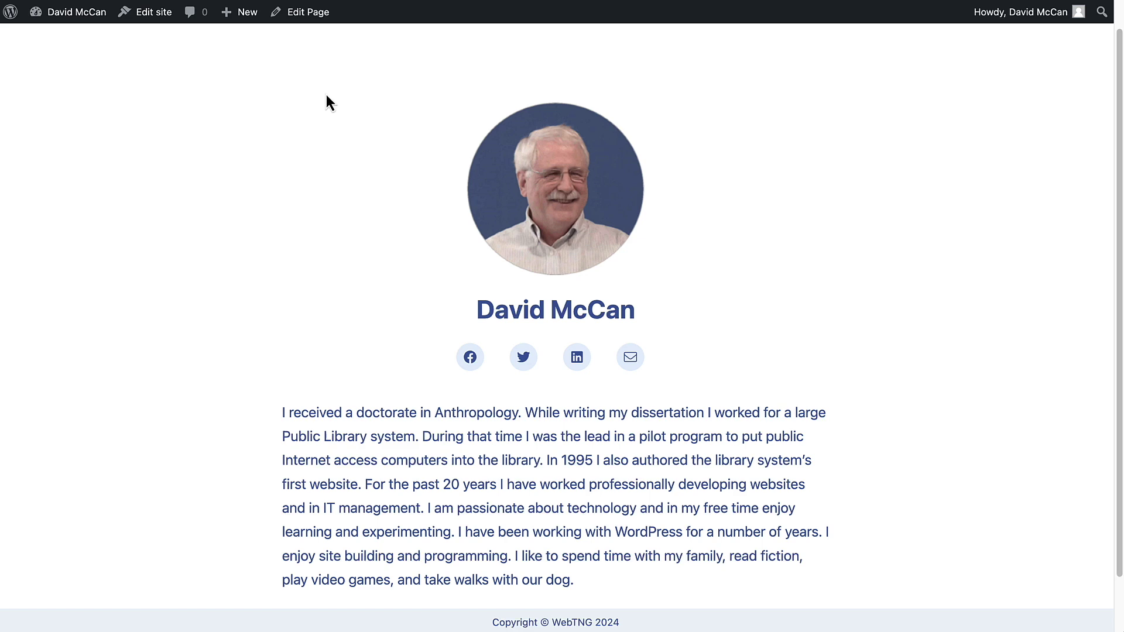
{"action": "scroll", "coordinate": [176, 58], "scroll_direction": "up", "scroll_amount": 1}
Search Add New Plugin for 'each domain a page', then install and activate it.
{"action": "mouse_move", "coordinate": [96, 23]}
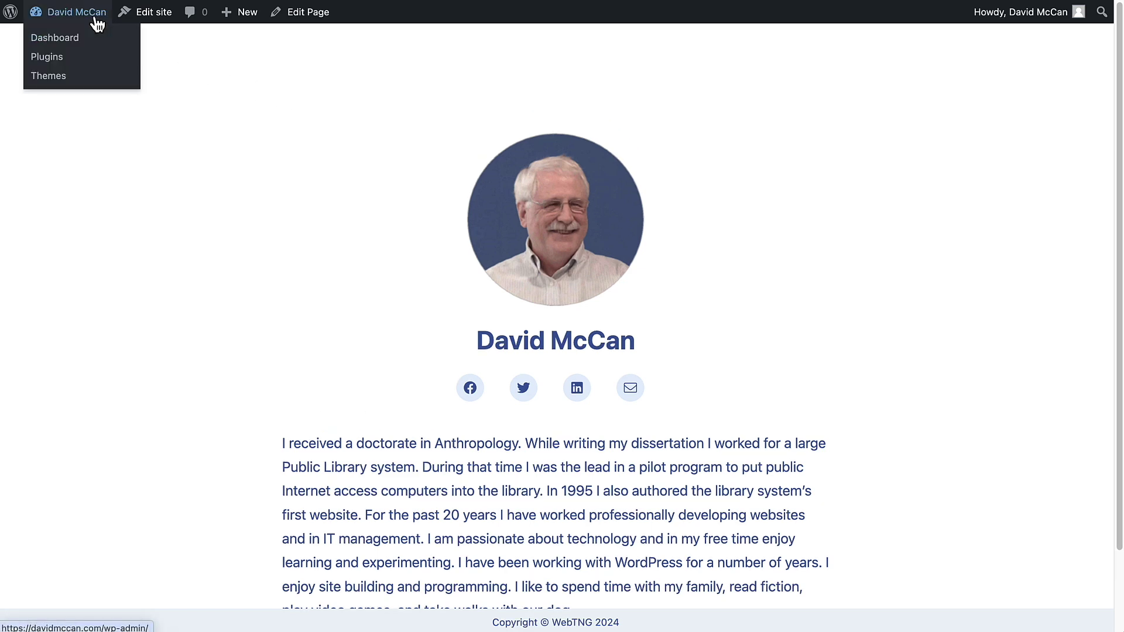
{"action": "left_click", "coordinate": [48, 59]}
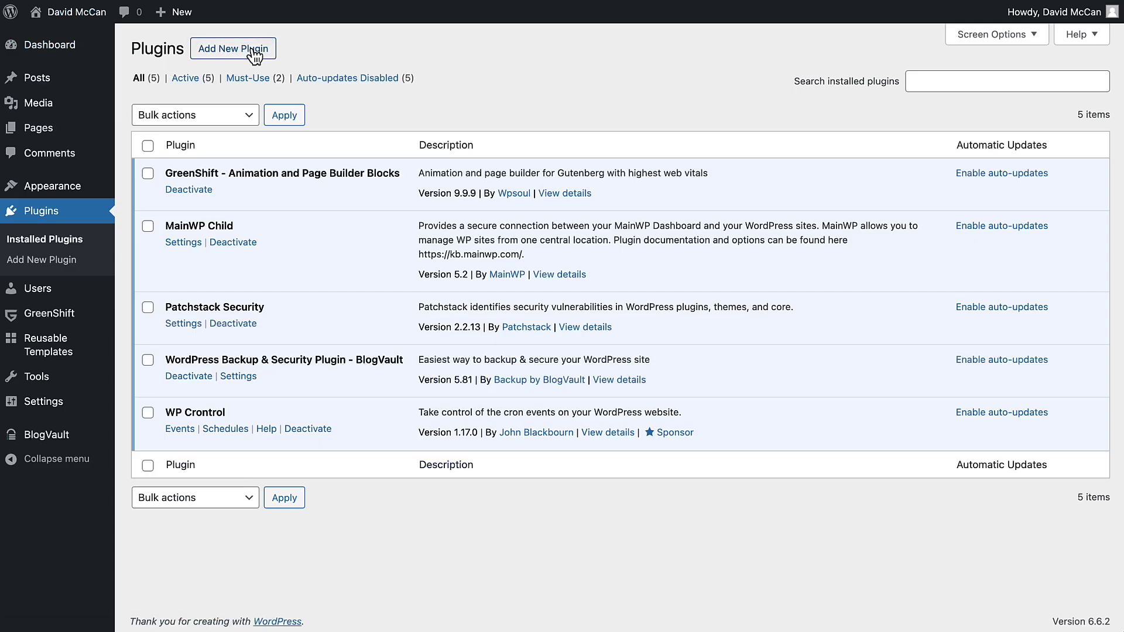
{"action": "left_click", "coordinate": [246, 50]}
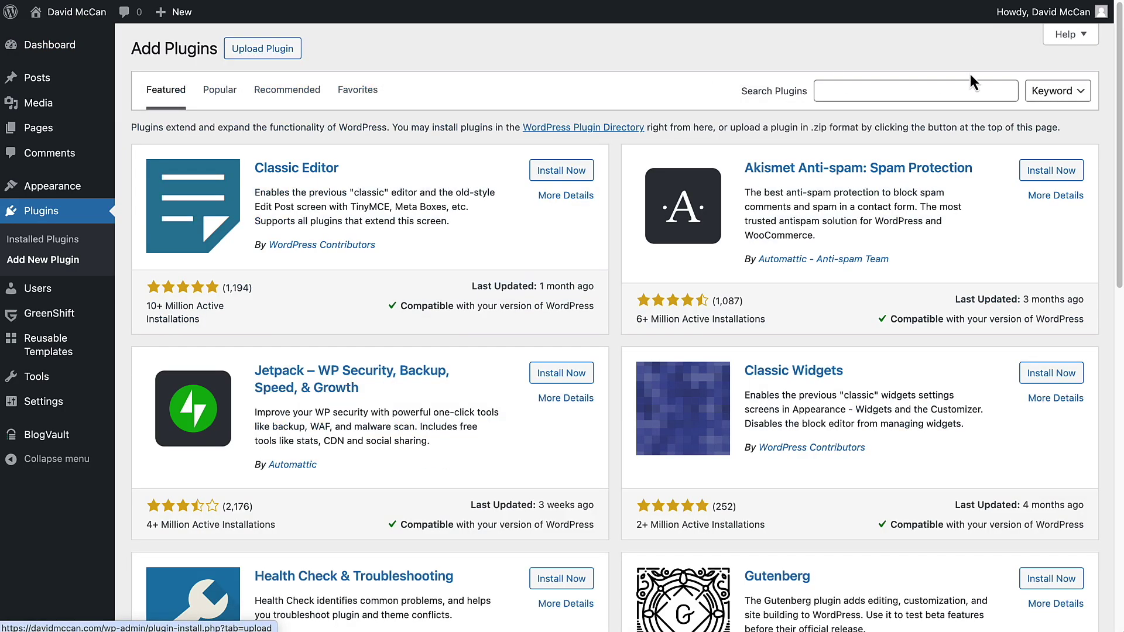
{"action": "left_click", "coordinate": [895, 91]}
{"action": "type", "text": "each domain a p"}
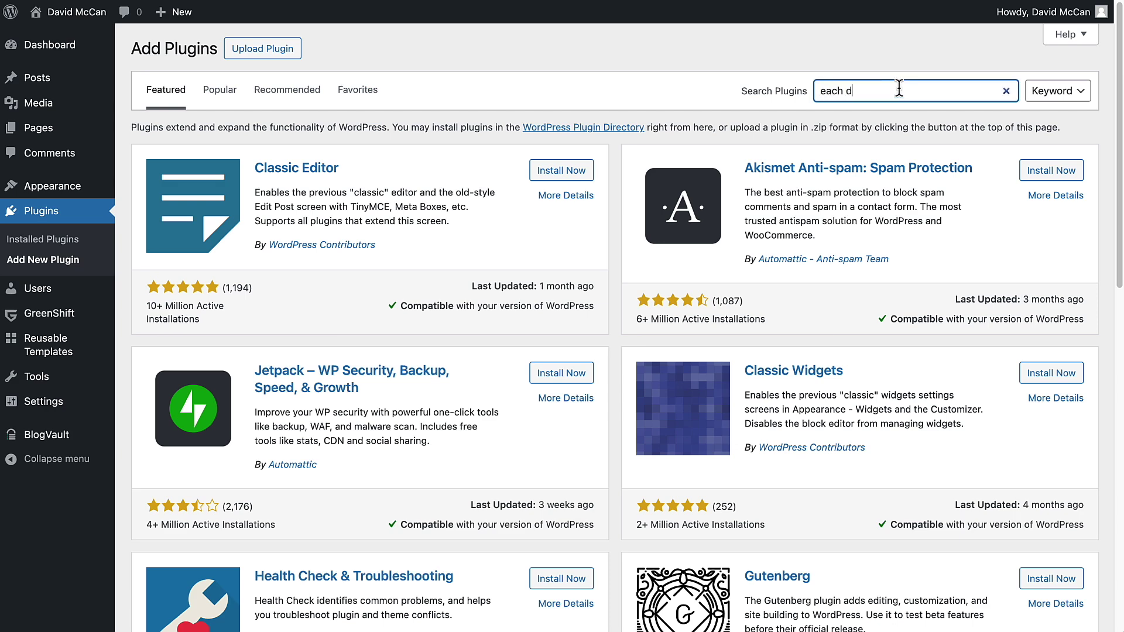
{"action": "type", "text": "age"}
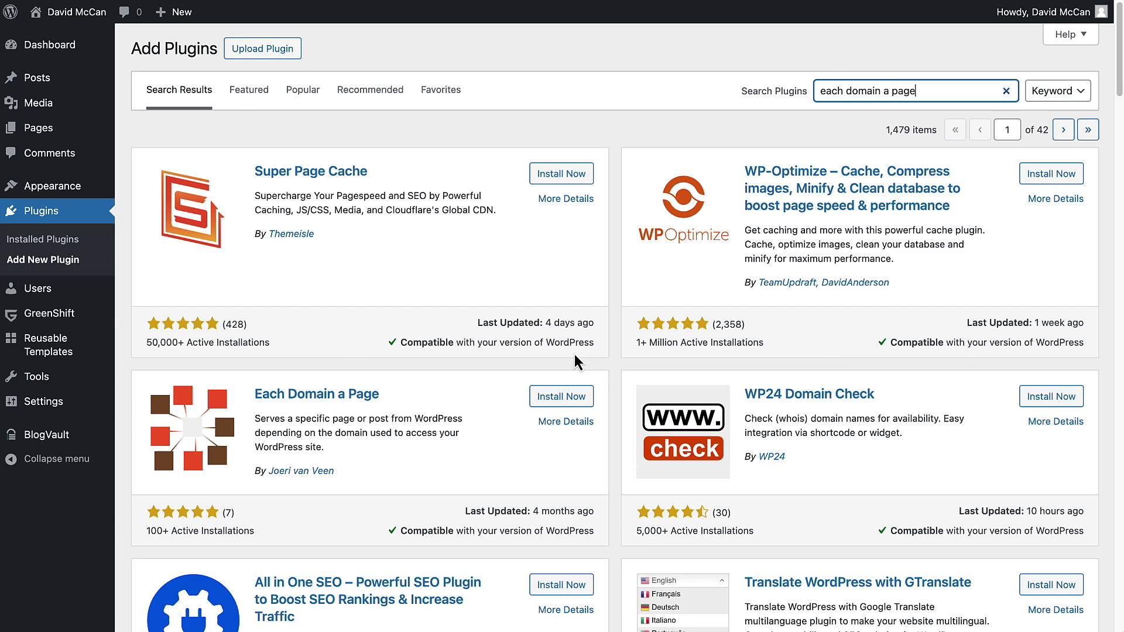
{"action": "left_click", "coordinate": [574, 396]}
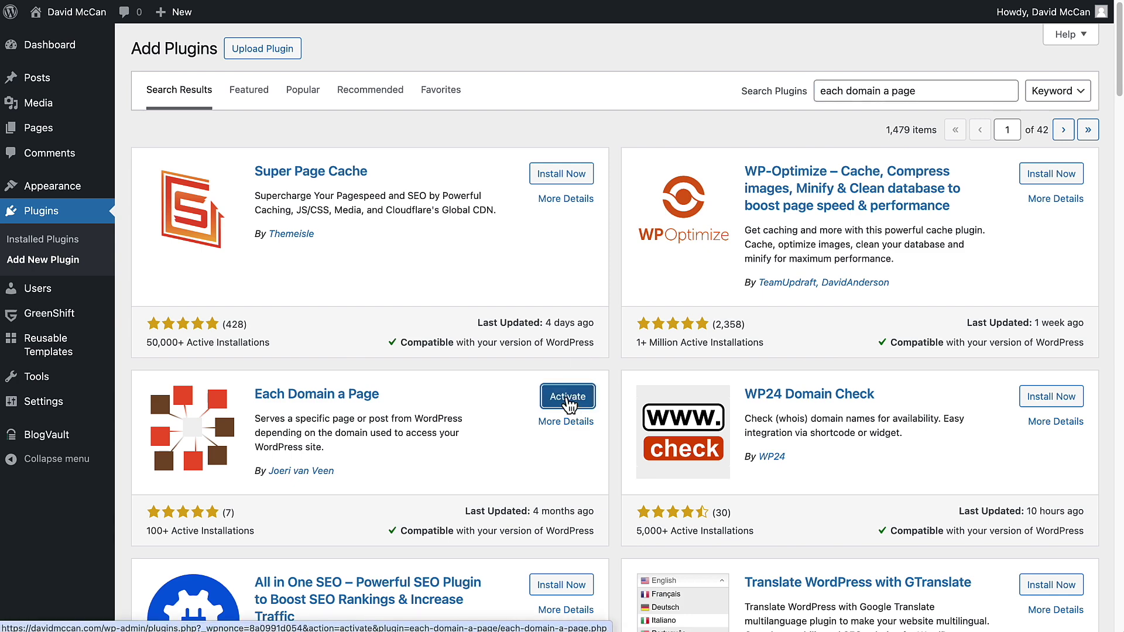
{"action": "left_click", "coordinate": [566, 398]}
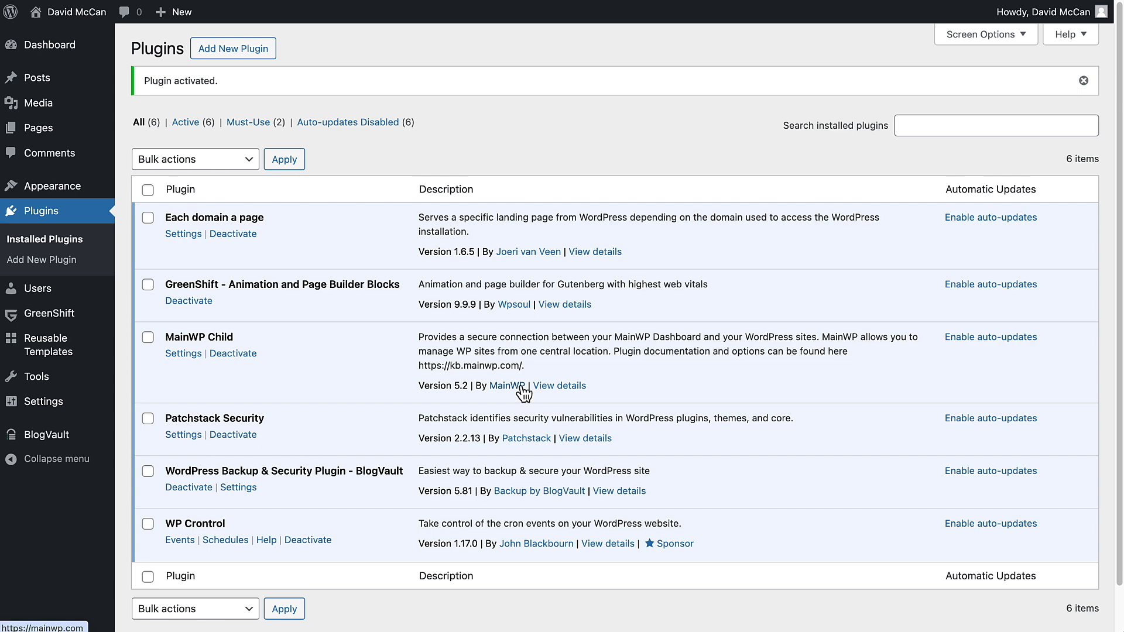
In Each domain a page settings, enable 'All domains have an SSL certificate installed' and save.
{"action": "left_click", "coordinate": [183, 234]}
{"action": "scroll", "coordinate": [318, 185], "scroll_direction": "down", "scroll_amount": 5}
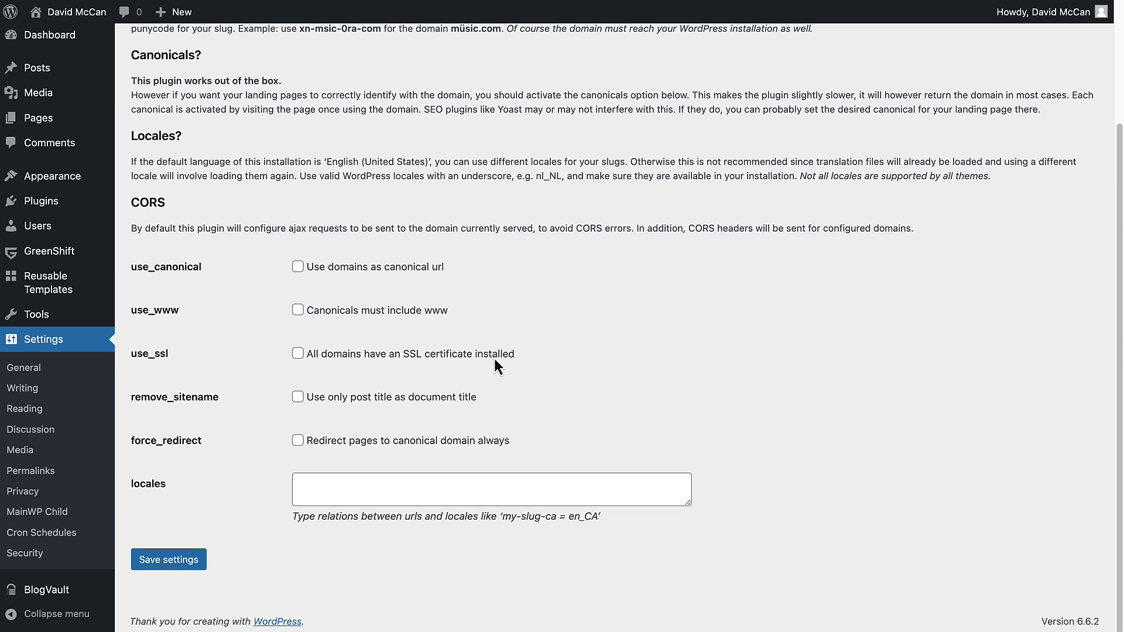
{"action": "left_click", "coordinate": [298, 354]}
{"action": "left_click", "coordinate": [187, 563]}
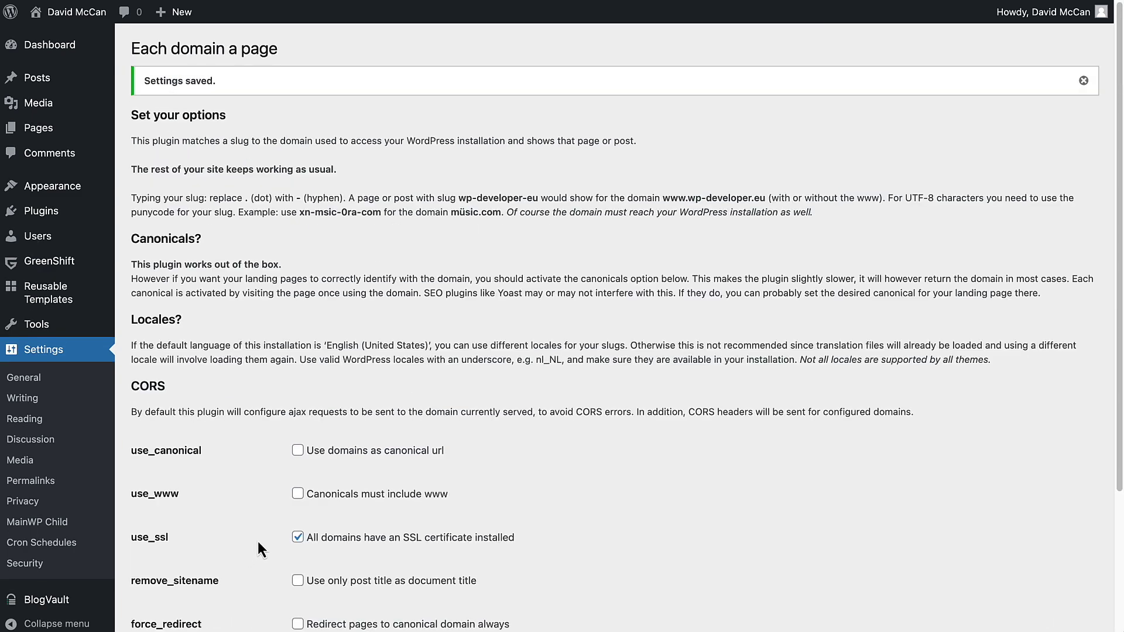
Create a page titled 'mccan-net' with the paragraph 'Welcome to McCan.net' and publish it.
{"action": "left_click", "coordinate": [48, 136]}
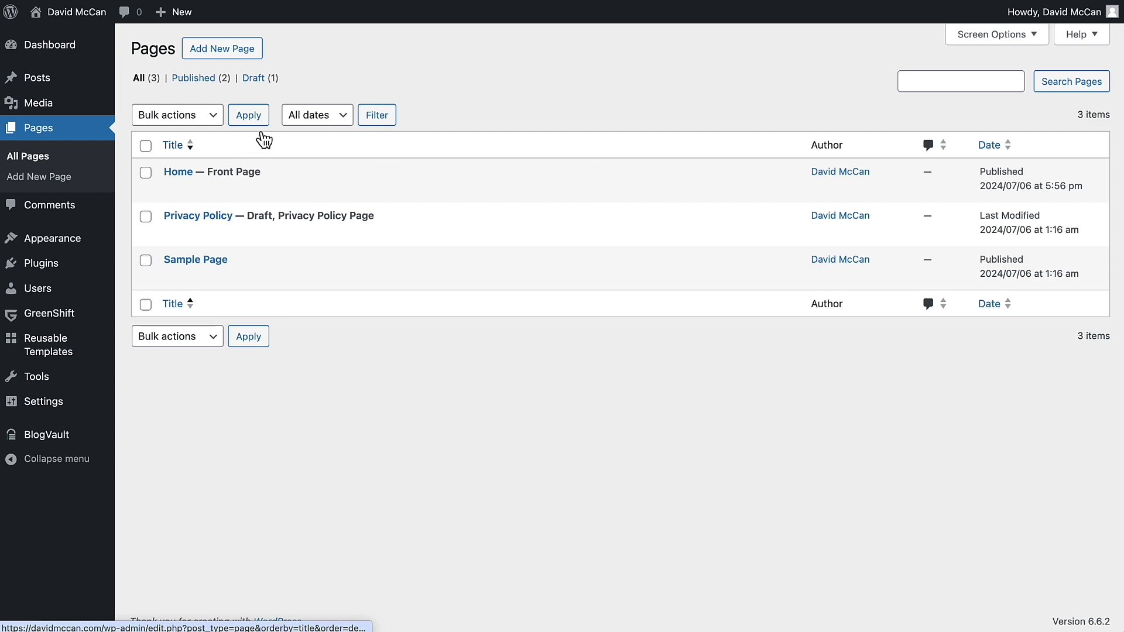
{"action": "left_click", "coordinate": [231, 49]}
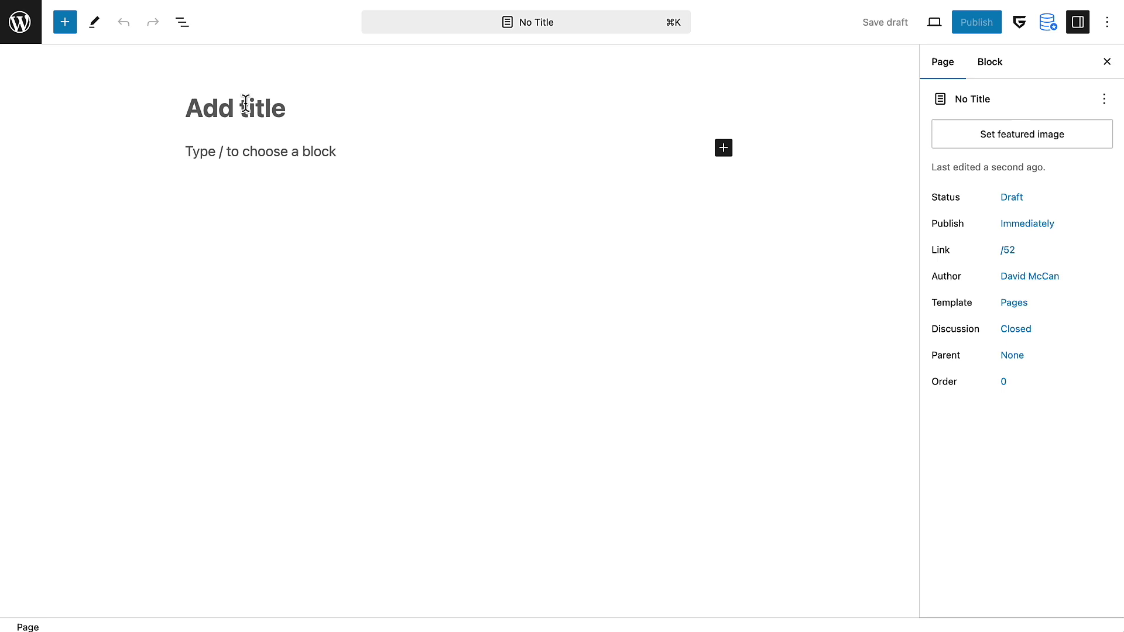
{"action": "type", "text": "mccan"}
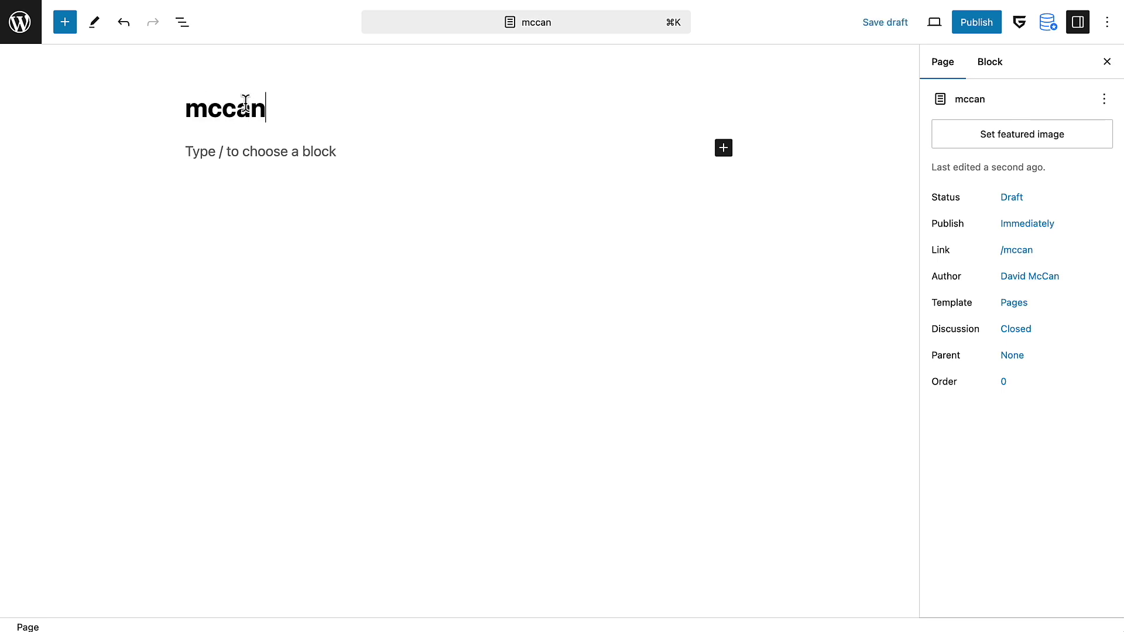
{"action": "type", "text": "-net"}
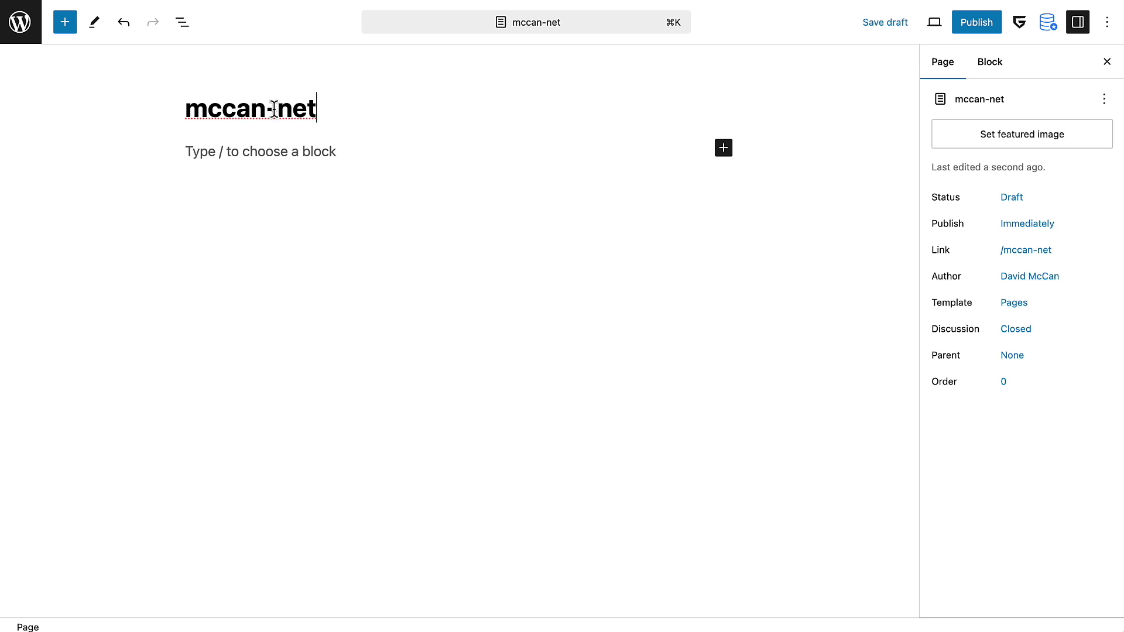
{"action": "left_click", "coordinate": [266, 147]}
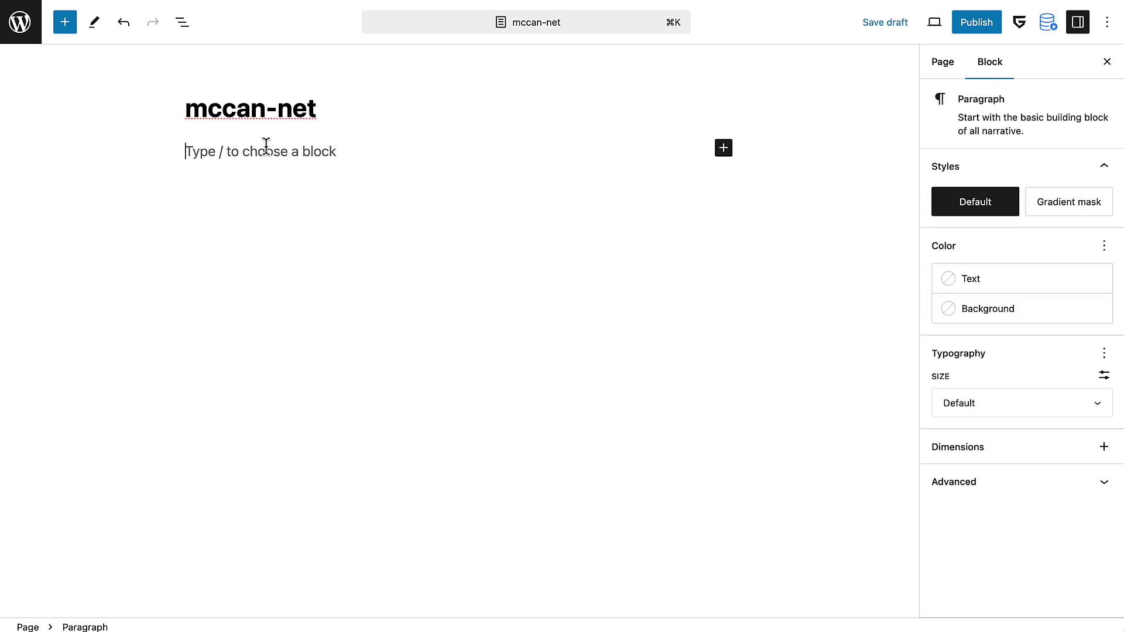
{"action": "type", "text": "Welcome to McCan.net"}
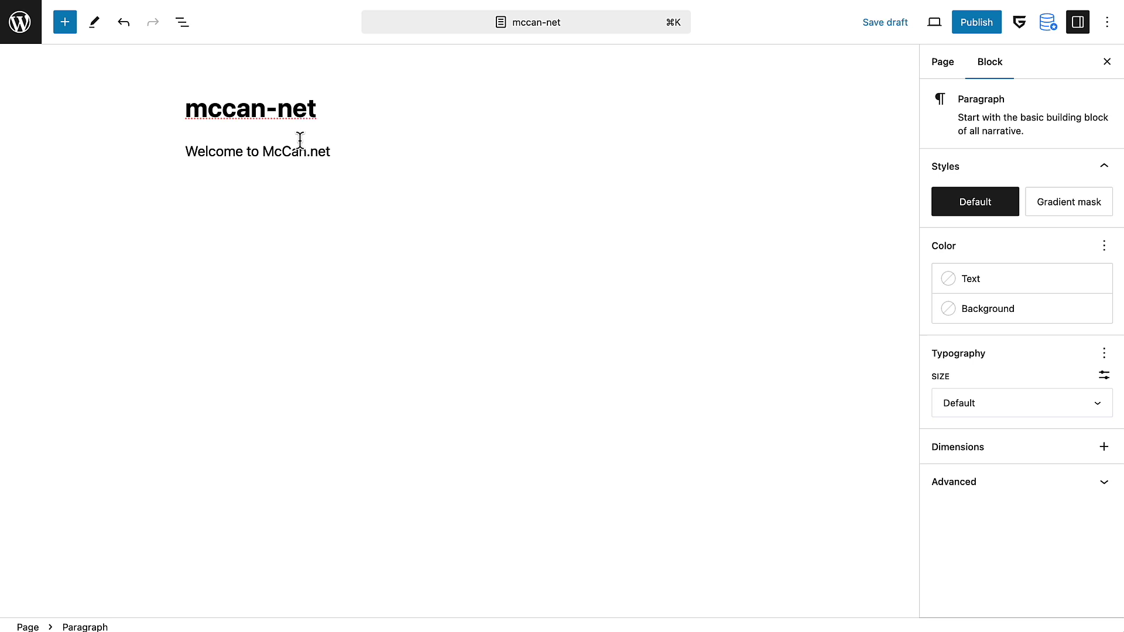
{"action": "left_click", "coordinate": [977, 23]}
{"action": "left_click", "coordinate": [969, 22]}
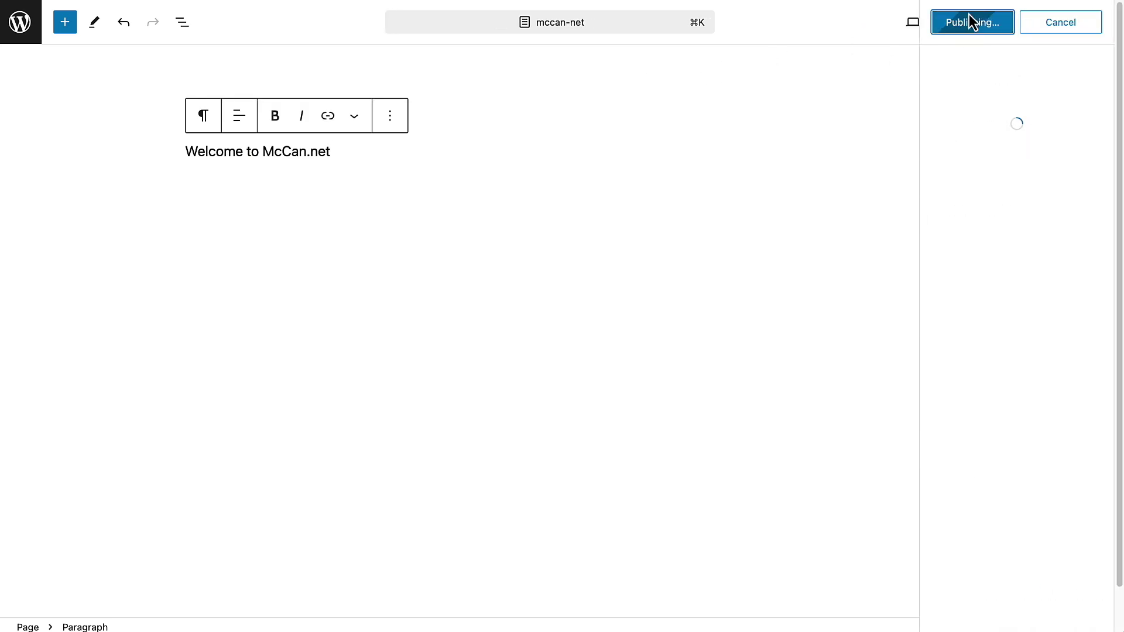
Load mccan.net in a new browser tab.
{"action": "key", "text": "super+t"}
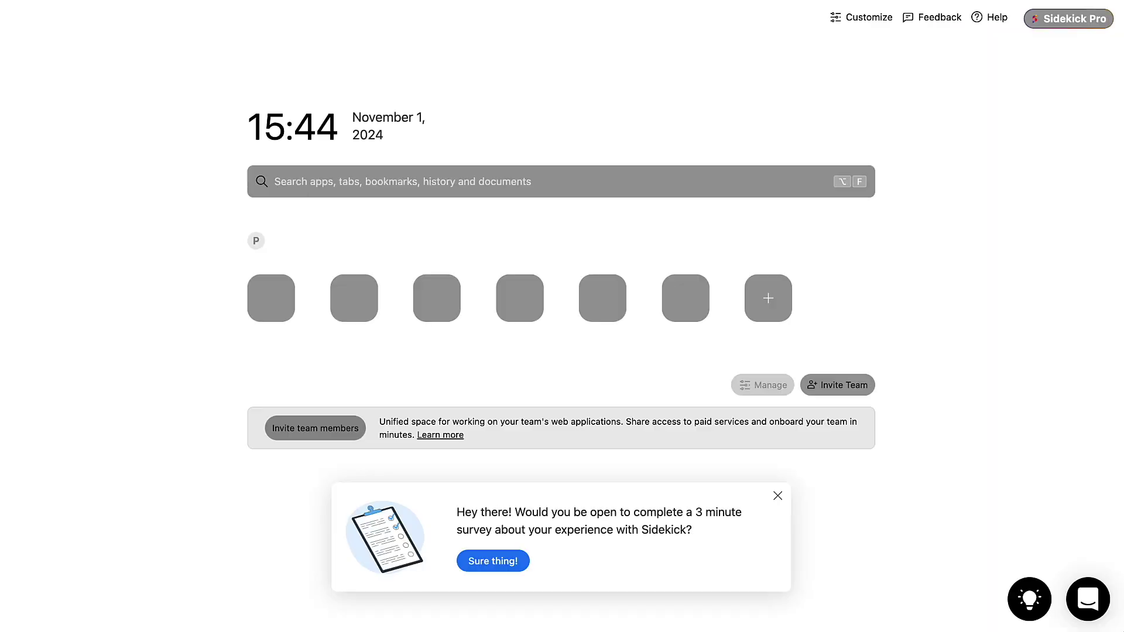
{"action": "type", "text": "mccan.net"}
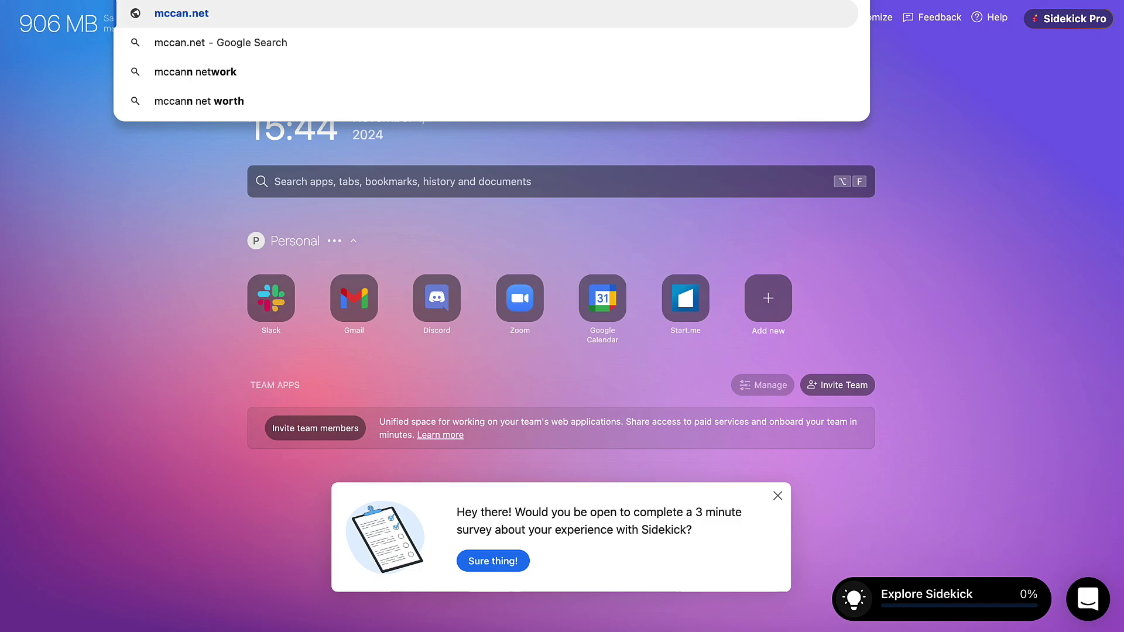
{"action": "key", "text": "Return"}
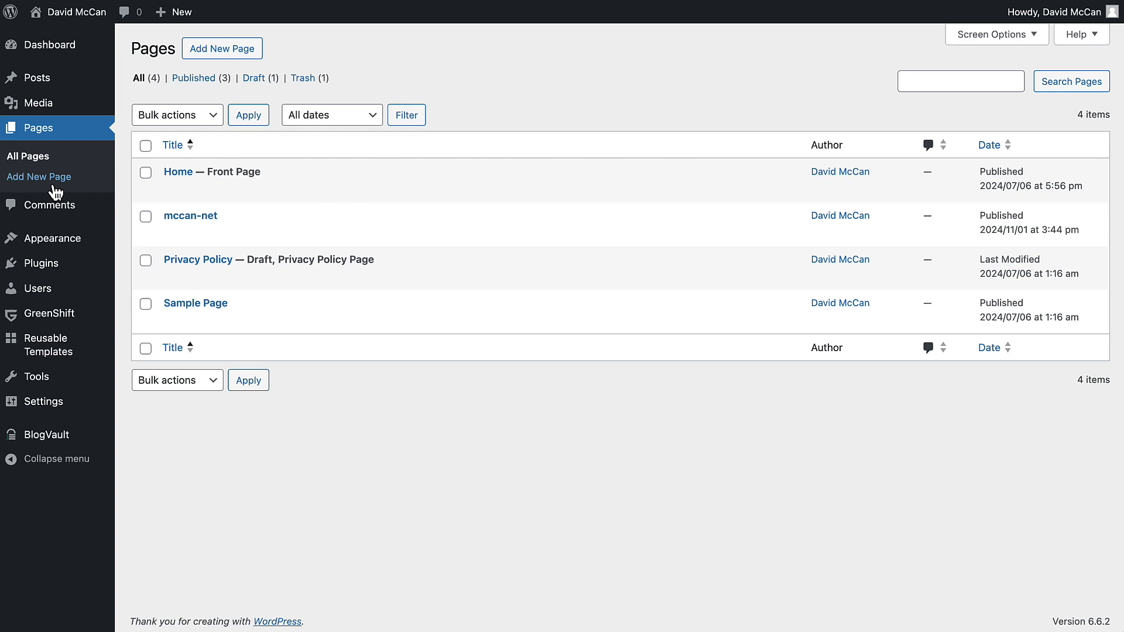
Add a new Pages template assigned only to the mccan-net page.
{"action": "mouse_move", "coordinate": [46, 241]}
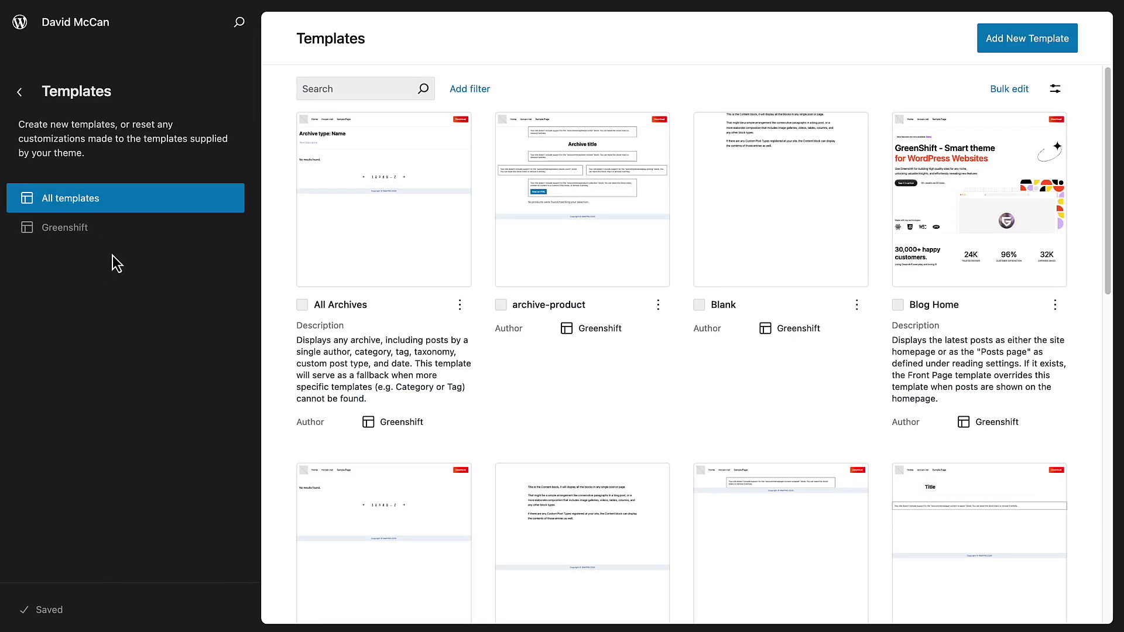
{"action": "left_click", "coordinate": [1013, 39]}
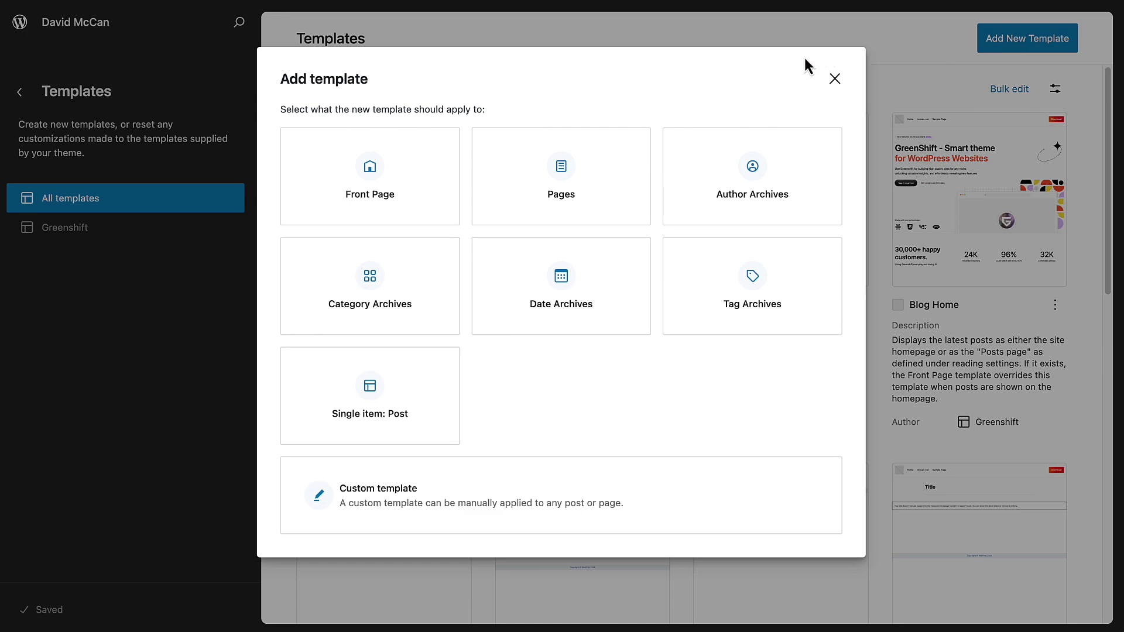
{"action": "left_click", "coordinate": [574, 170]}
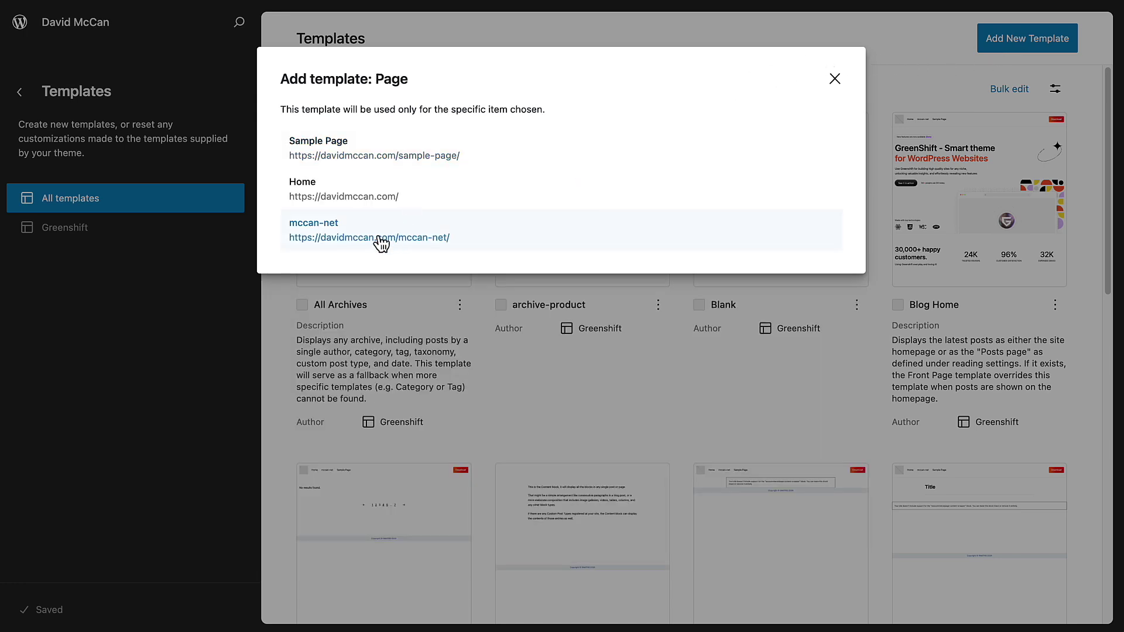
{"action": "left_click", "coordinate": [416, 239]}
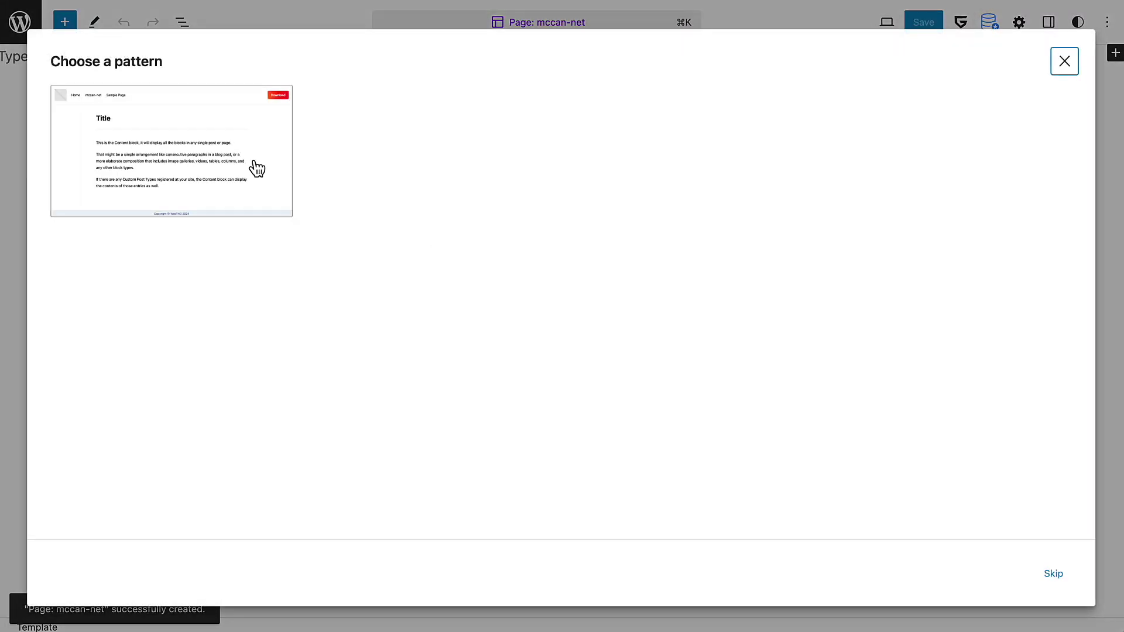
Apply the offered pattern to the mccan-net template and delete its Header block.
{"action": "left_click", "coordinate": [207, 153]}
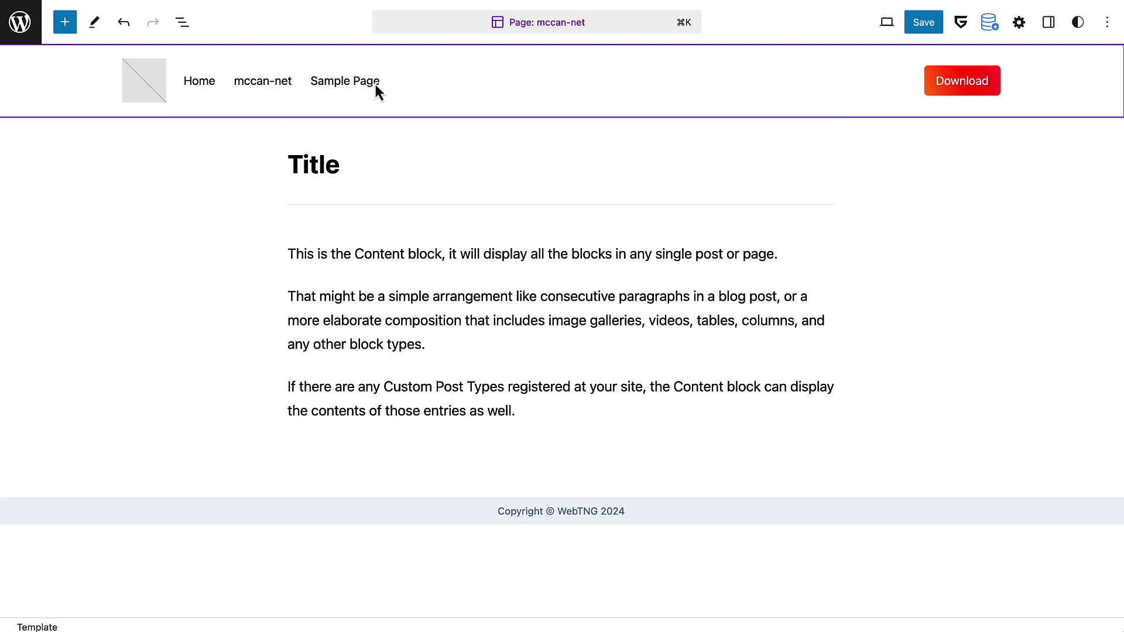
{"action": "left_click", "coordinate": [182, 24]}
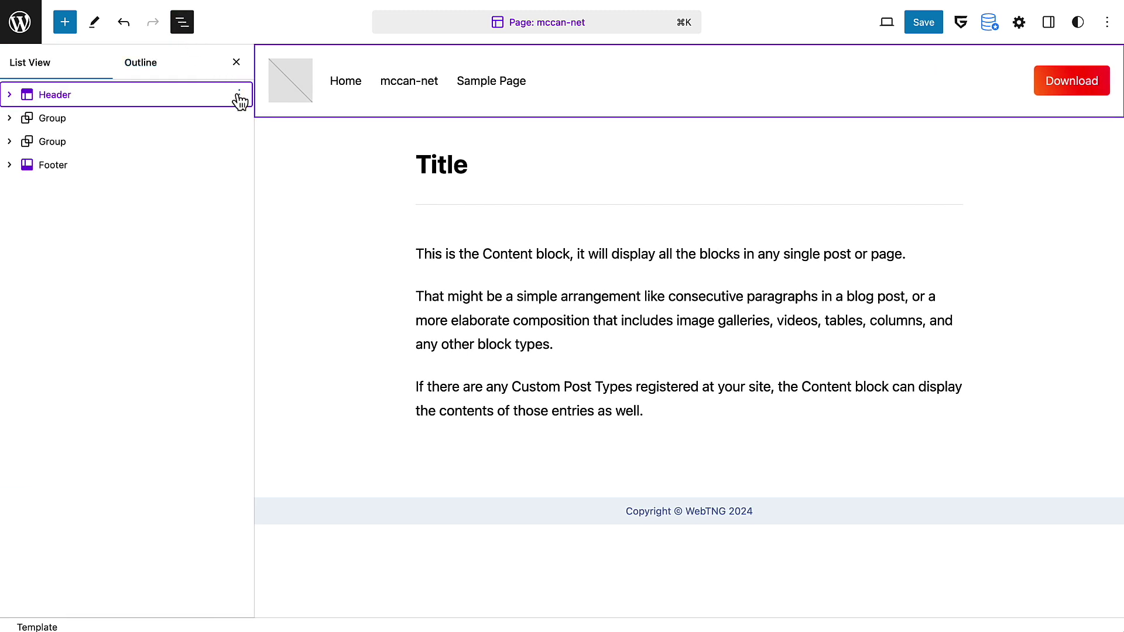
{"action": "left_click", "coordinate": [239, 96]}
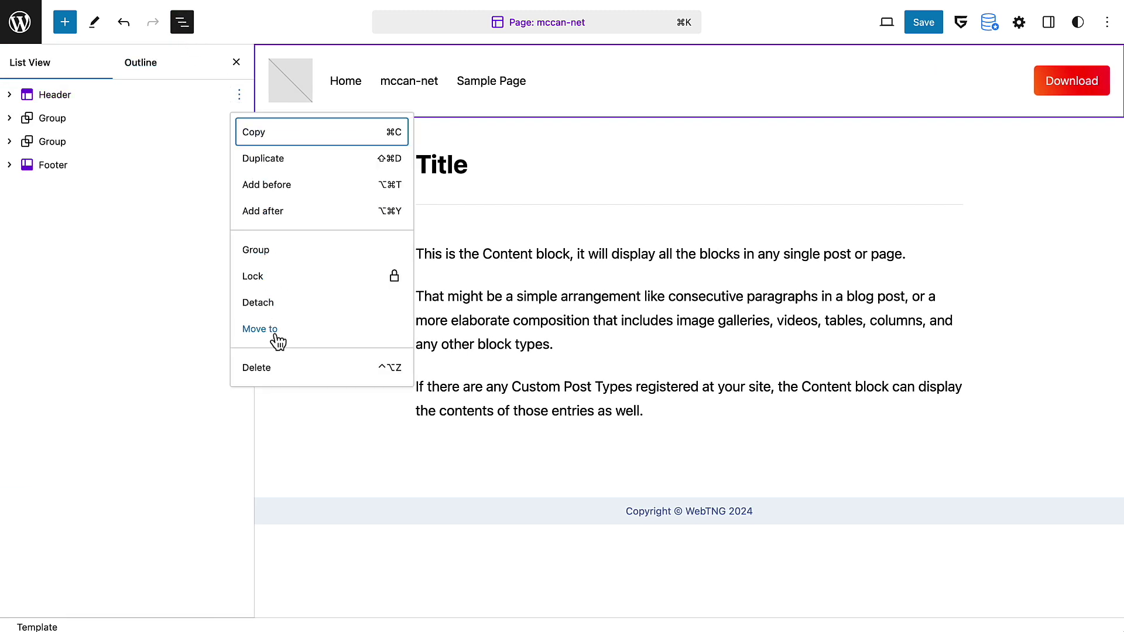
{"action": "left_click", "coordinate": [258, 367]}
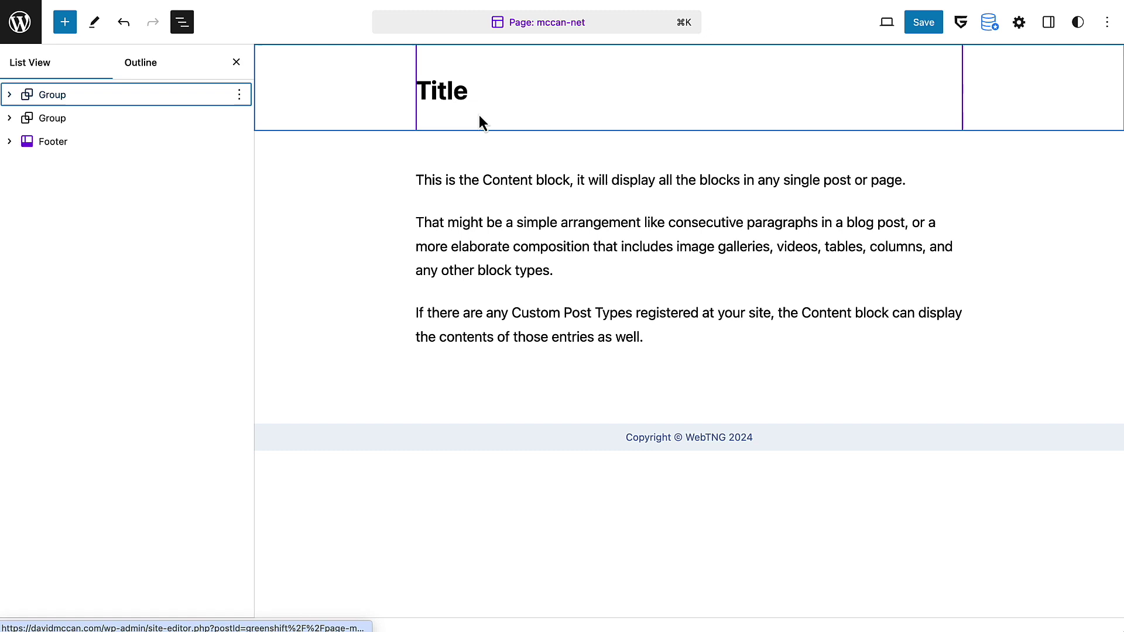
Insert a Featured Image block after the Title in the page title area.
{"action": "left_click", "coordinate": [495, 99]}
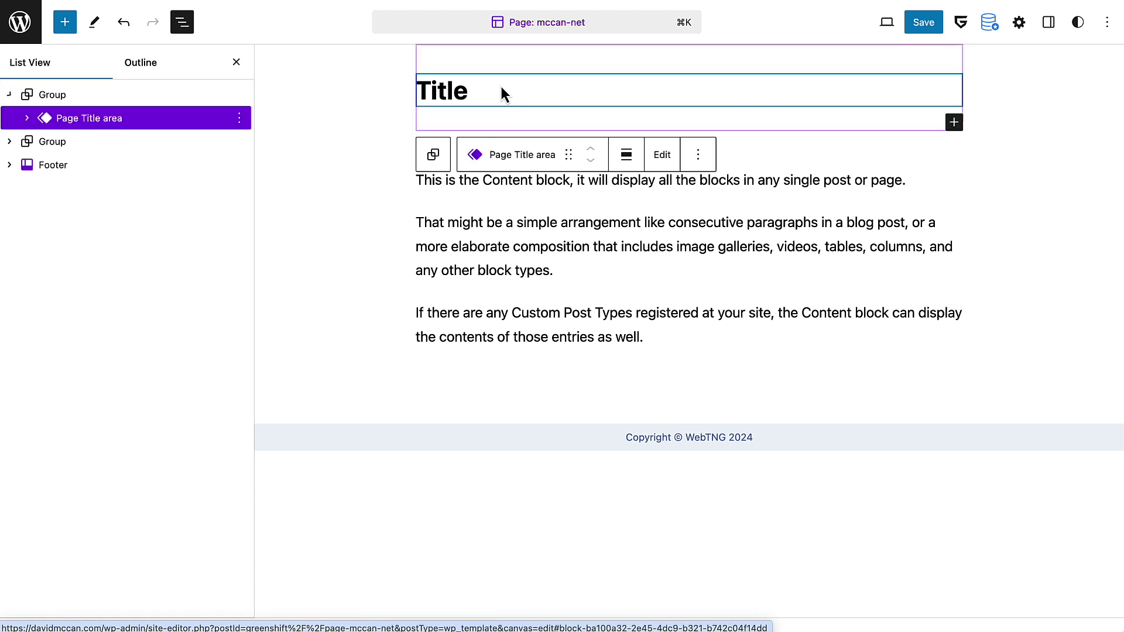
{"action": "left_click", "coordinate": [27, 118]}
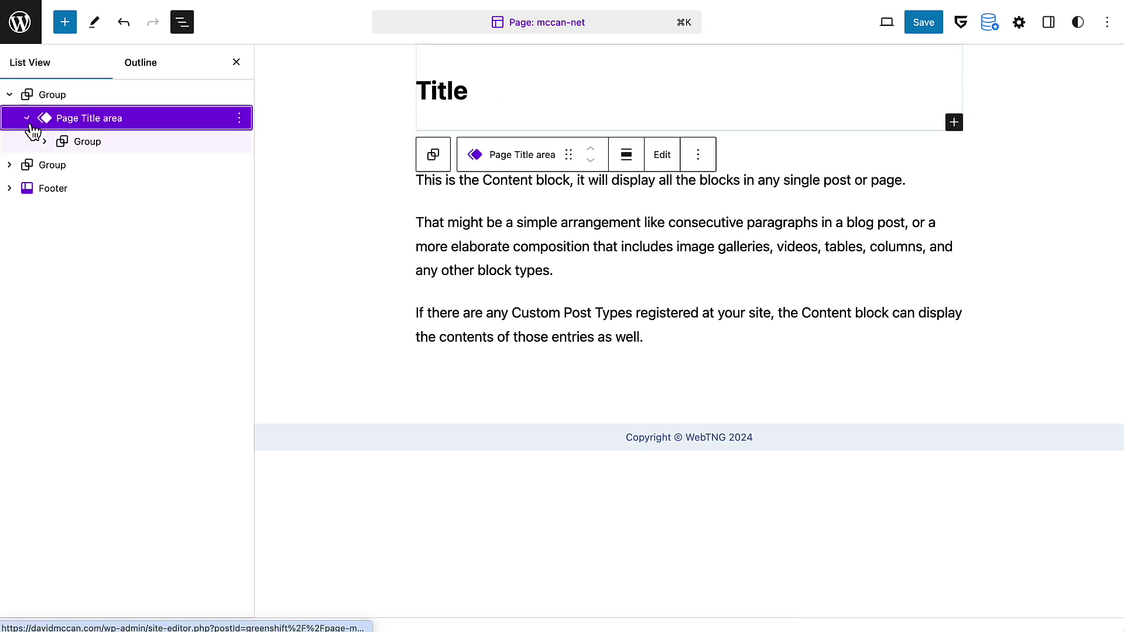
{"action": "left_click", "coordinate": [45, 142]}
{"action": "left_click", "coordinate": [132, 170]}
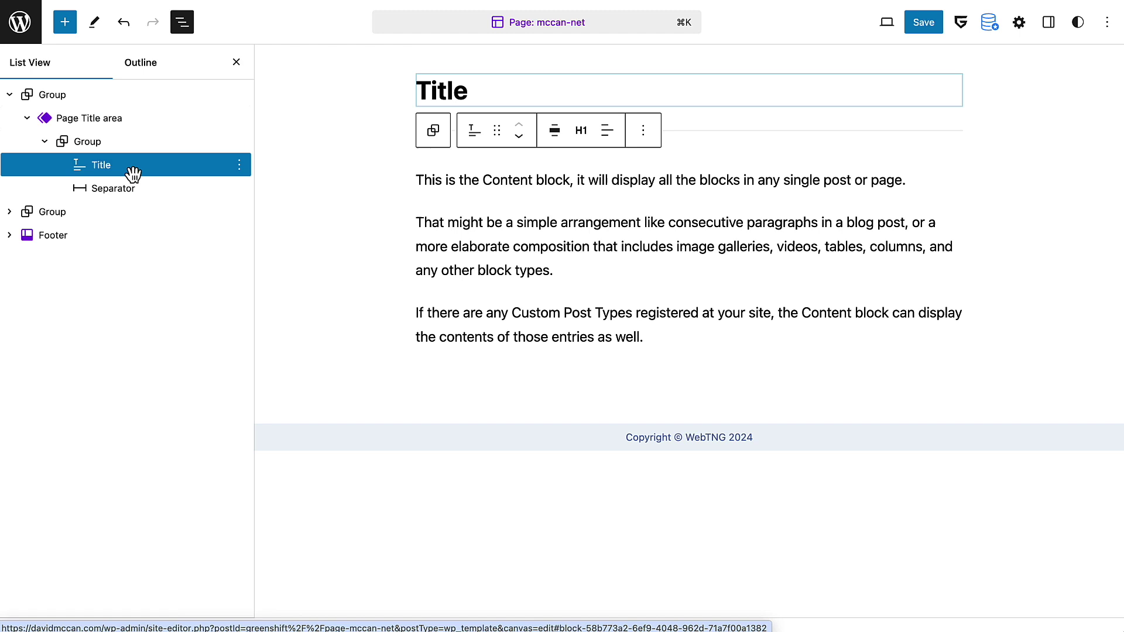
{"action": "left_click", "coordinate": [240, 166]}
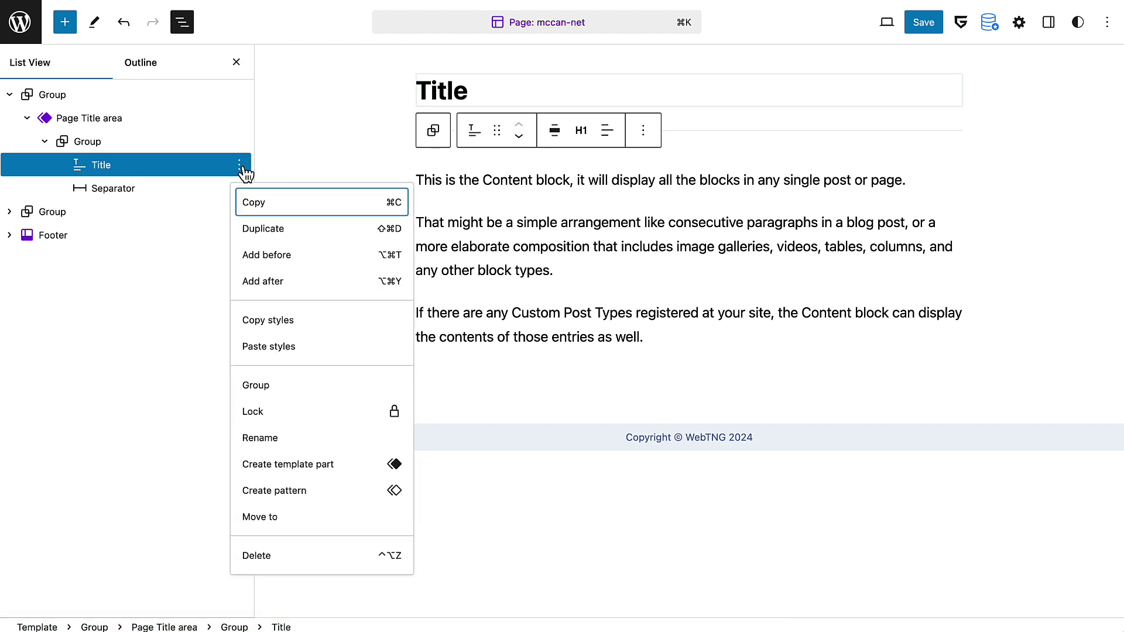
{"action": "left_click", "coordinate": [268, 282]}
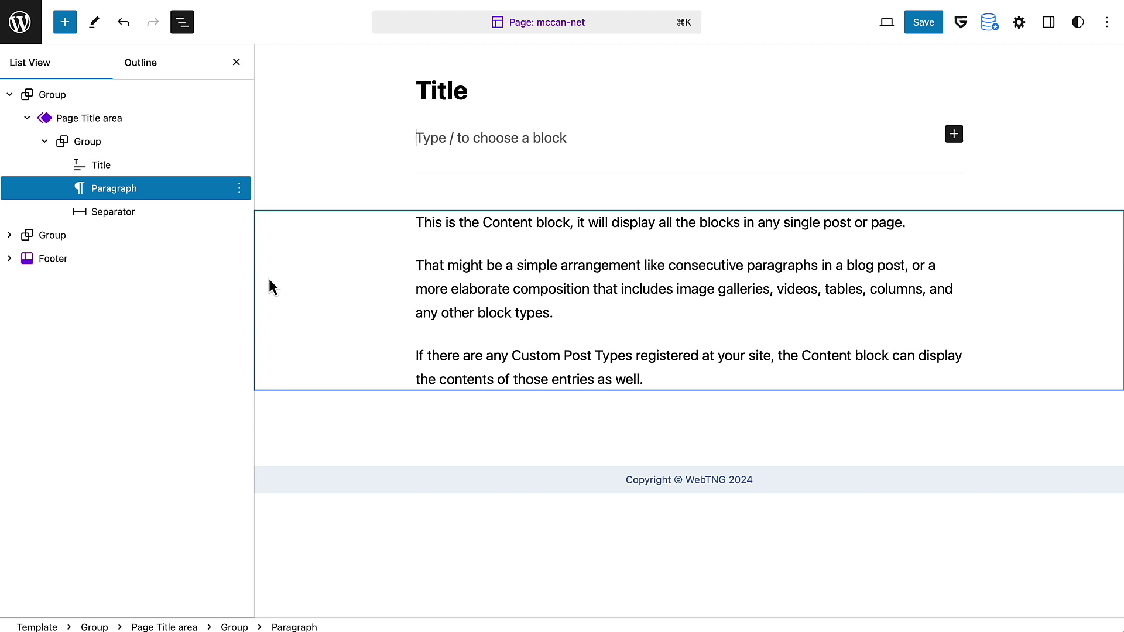
{"action": "type", "text": "/fea"}
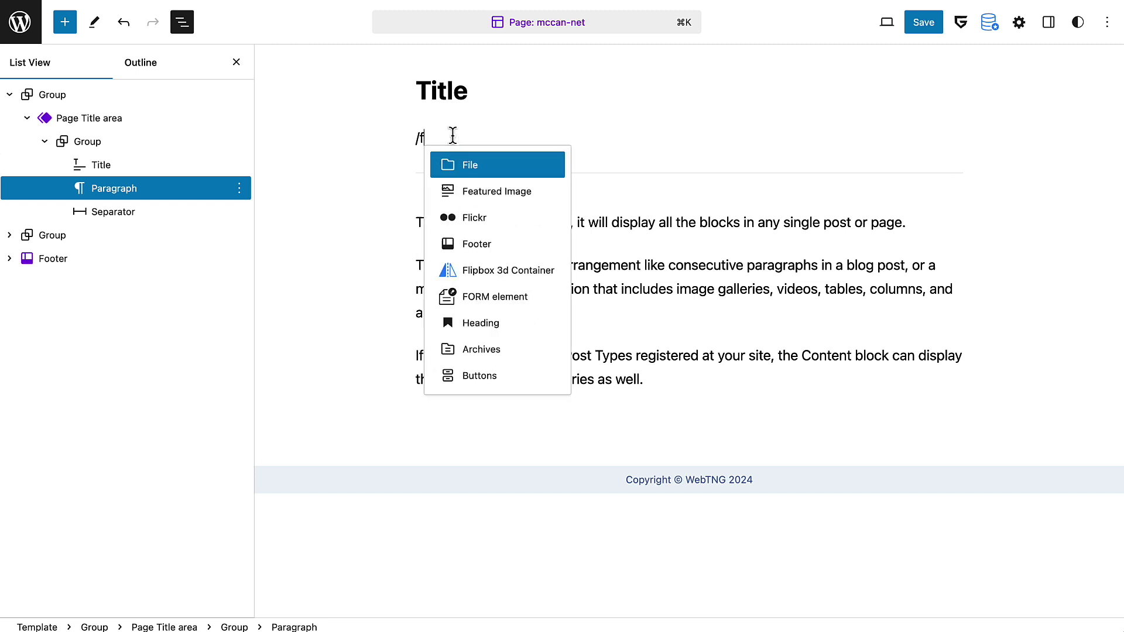
{"action": "left_click", "coordinate": [483, 112]}
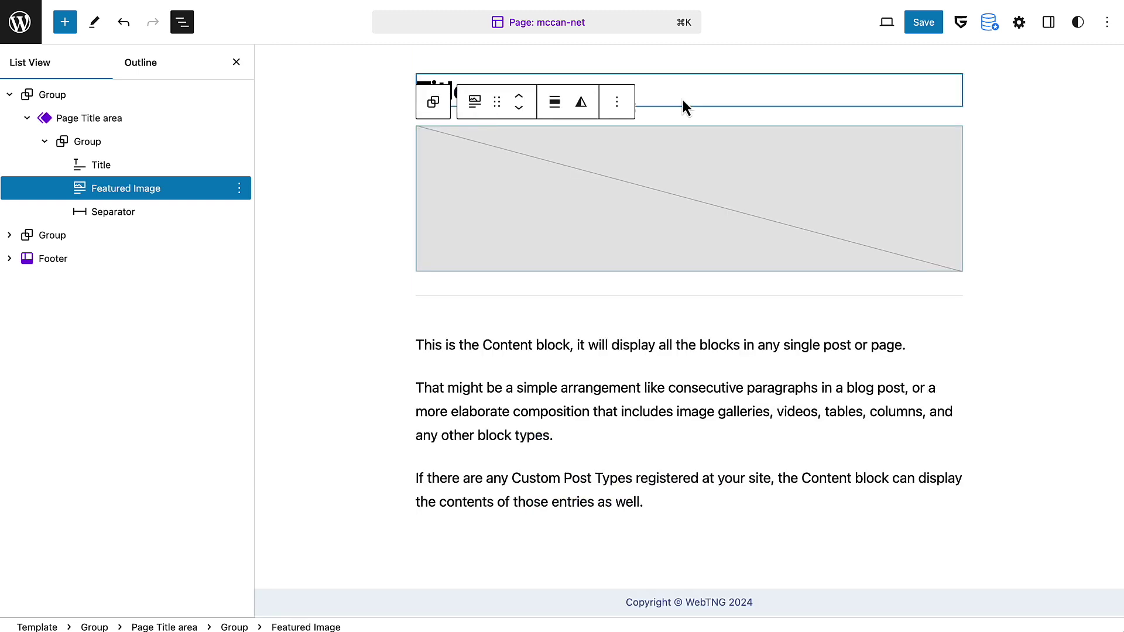
Delete the Title block from the mccan-net template.
{"action": "left_click", "coordinate": [186, 170]}
{"action": "left_click", "coordinate": [239, 165]}
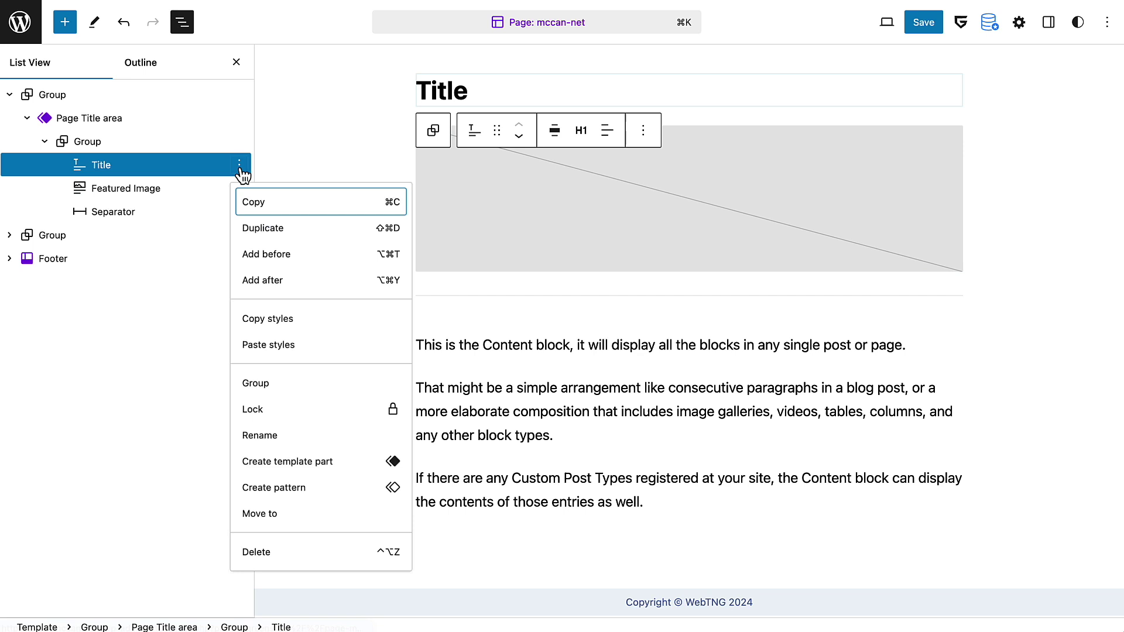
{"action": "left_click", "coordinate": [265, 566]}
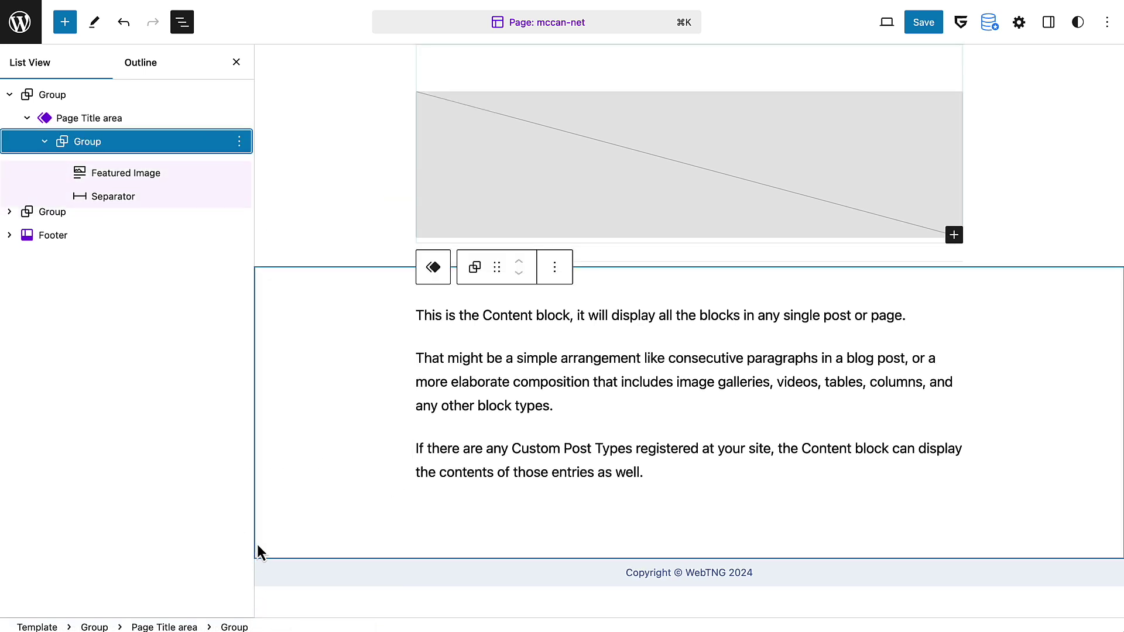
{"action": "left_click", "coordinate": [346, 142]}
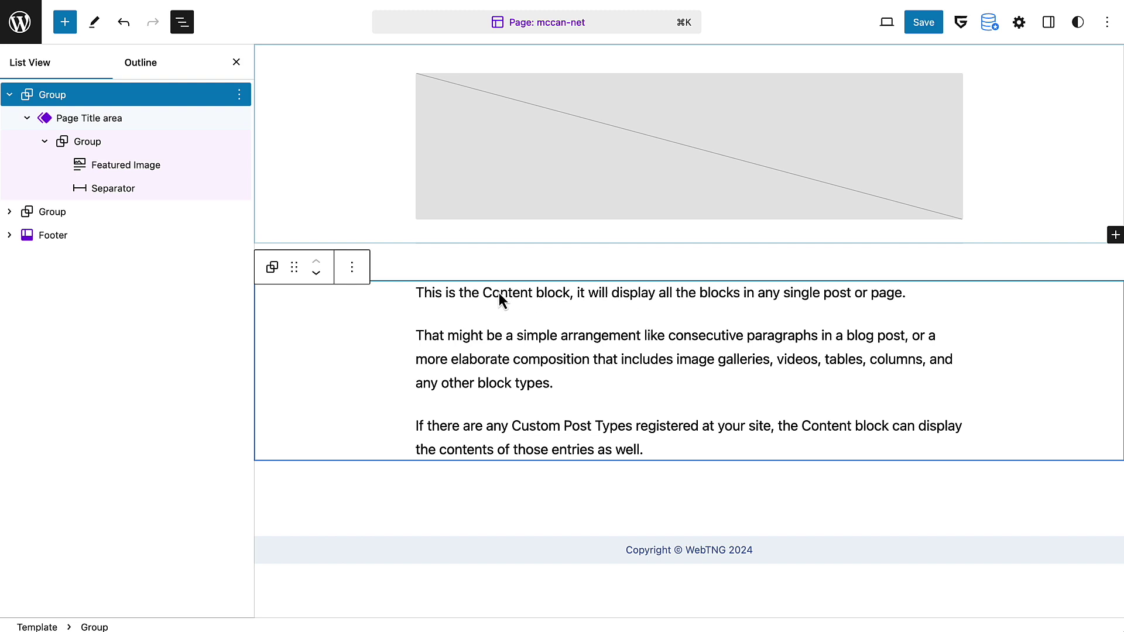
Save the template and title area changes, then return to the Design overview.
{"action": "left_click", "coordinate": [924, 23]}
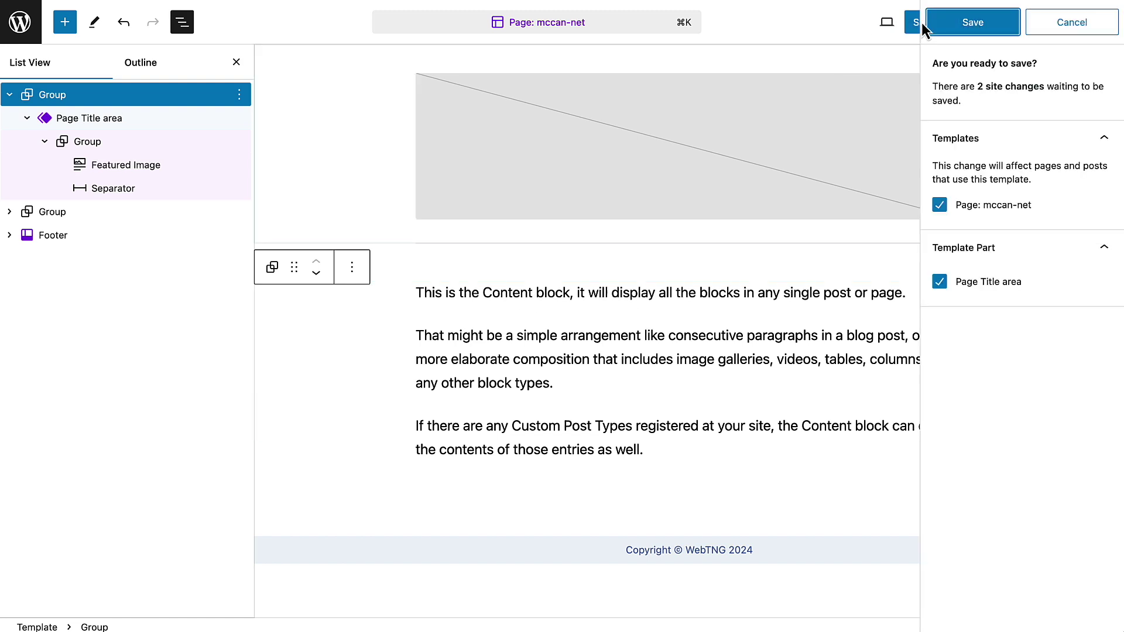
{"action": "left_click", "coordinate": [974, 24]}
{"action": "left_click", "coordinate": [20, 24]}
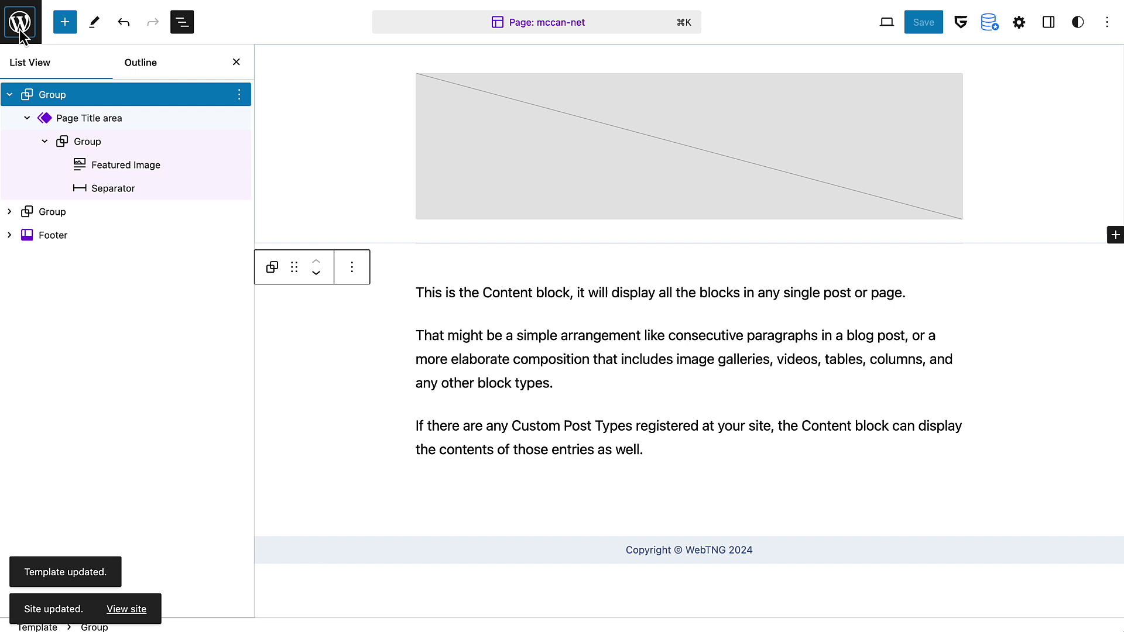
{"action": "left_click", "coordinate": [23, 92]}
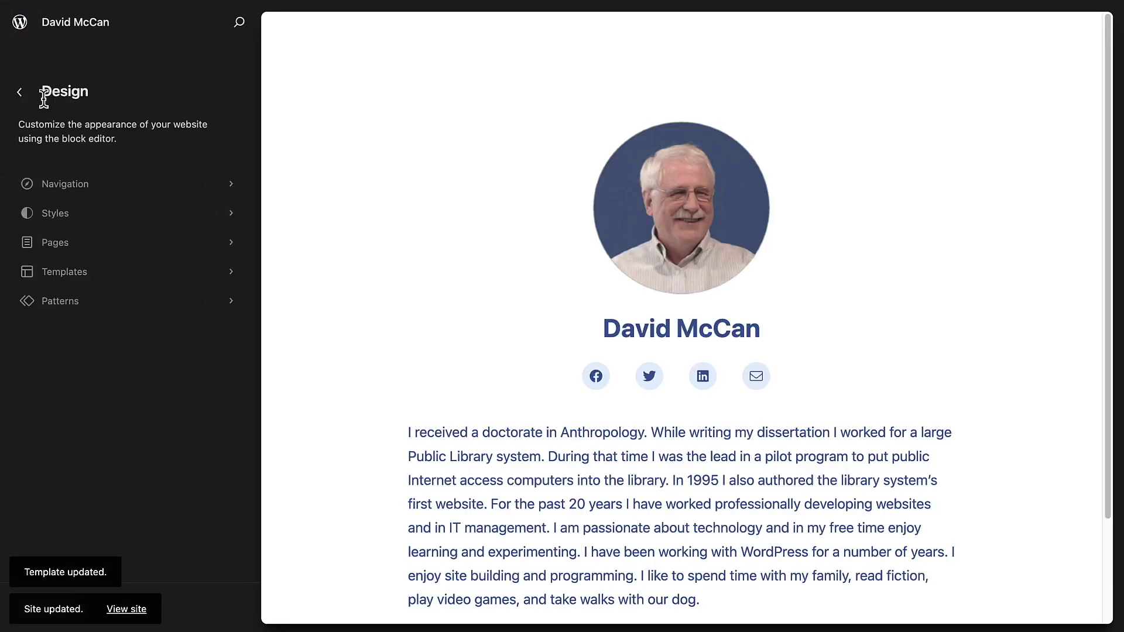
Open the mccan-net page from the Pages list for editing.
{"action": "left_click", "coordinate": [20, 99]}
{"action": "mouse_move", "coordinate": [40, 183]}
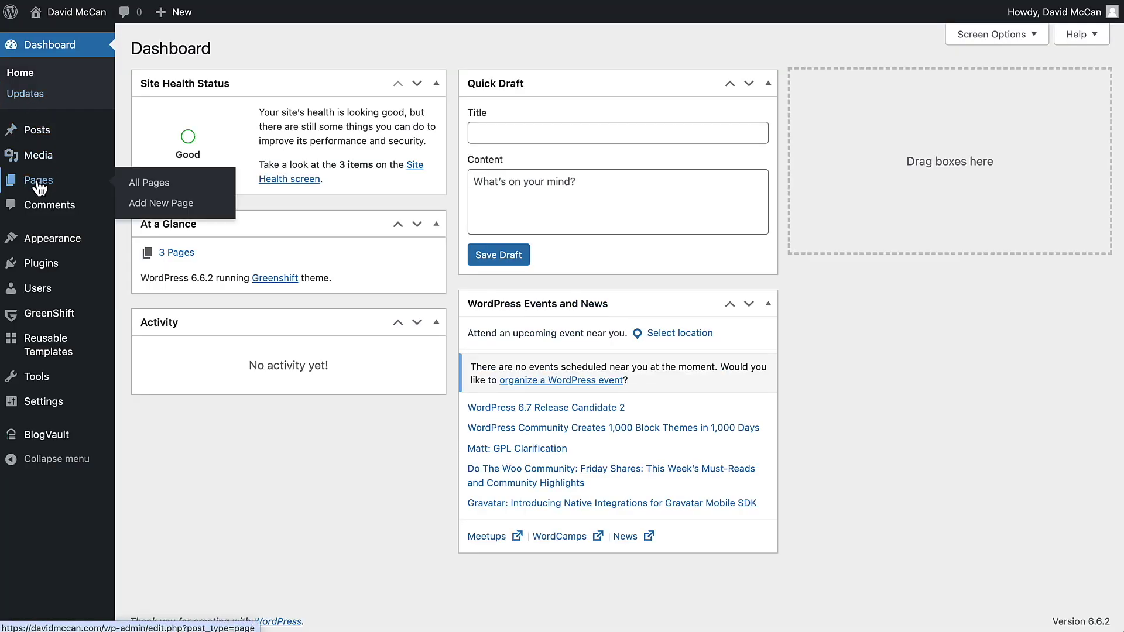
{"action": "left_click", "coordinate": [148, 185]}
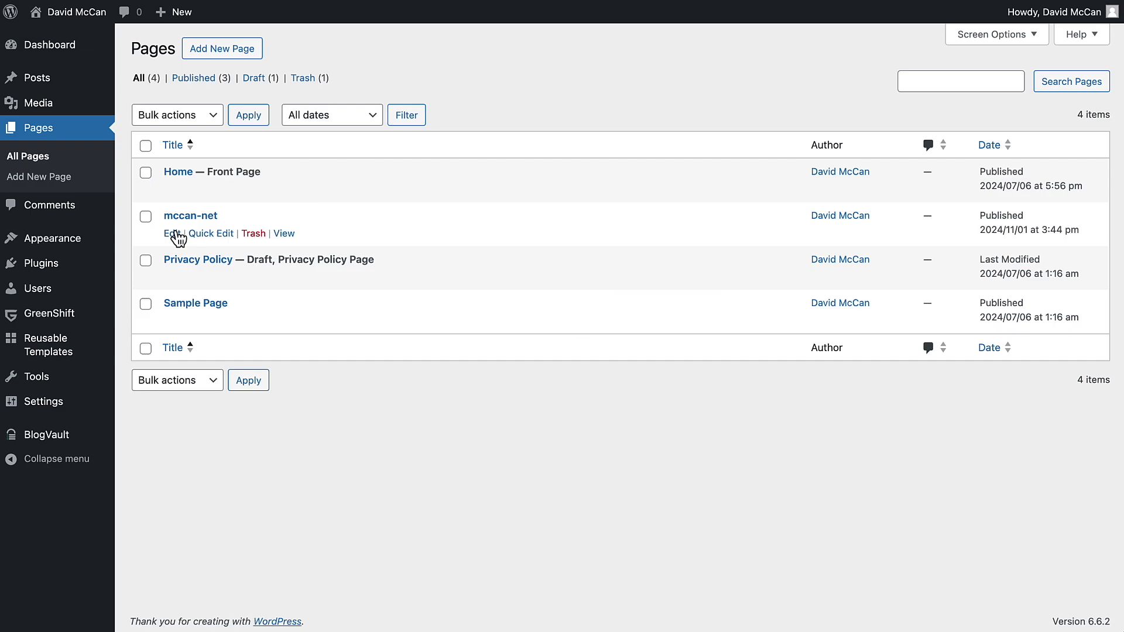
{"action": "left_click", "coordinate": [174, 235]}
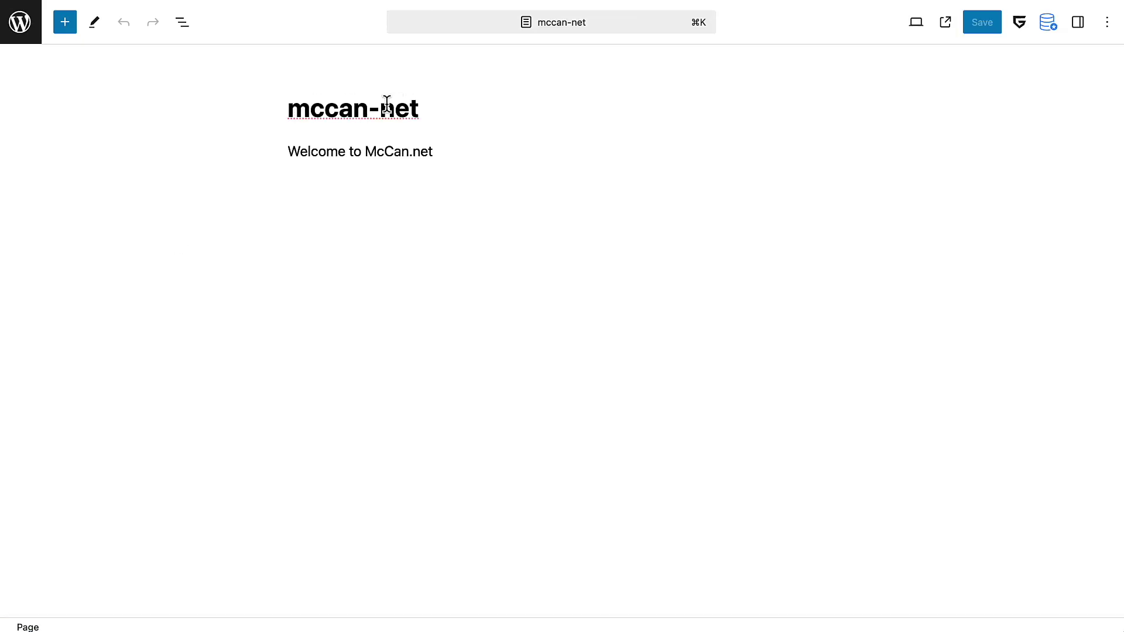
Add a Heading Advanced block reading 'Welcome to McCan.net'.
{"action": "left_click", "coordinate": [362, 103]}
{"action": "left_click", "coordinate": [291, 154]}
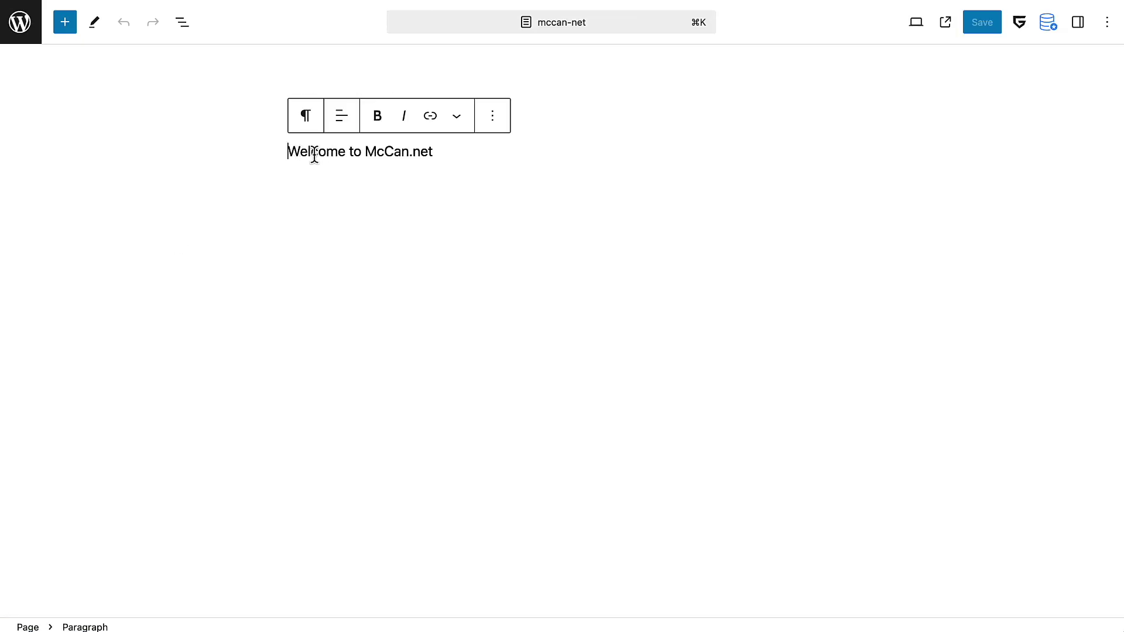
{"action": "left_click", "coordinate": [62, 28]}
{"action": "left_click", "coordinate": [84, 106]}
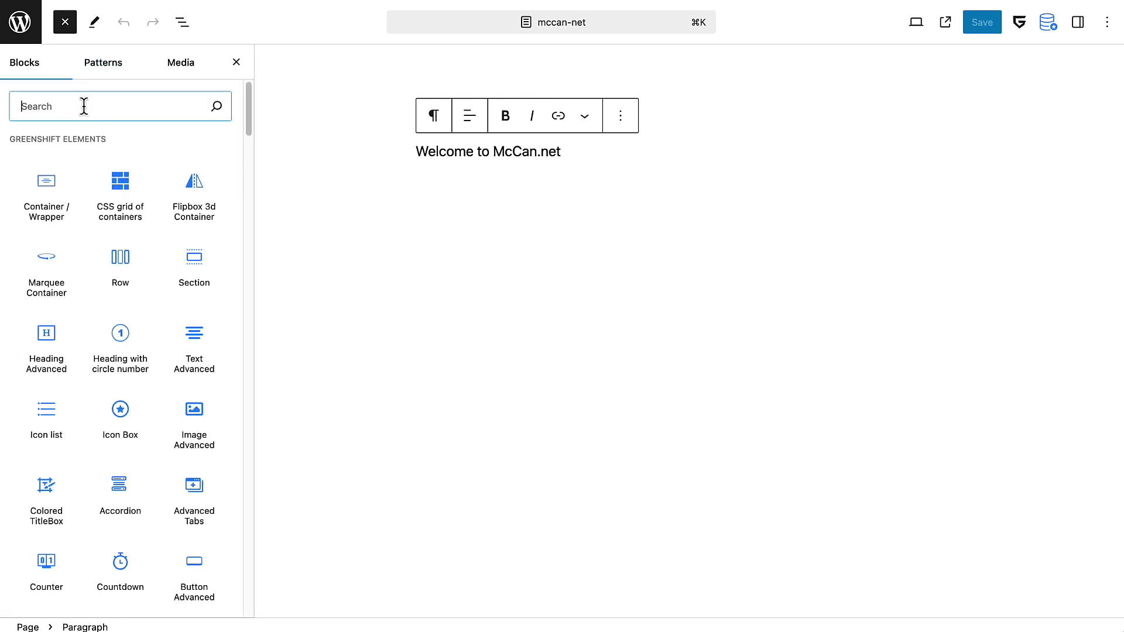
{"action": "type", "text": "tit"}
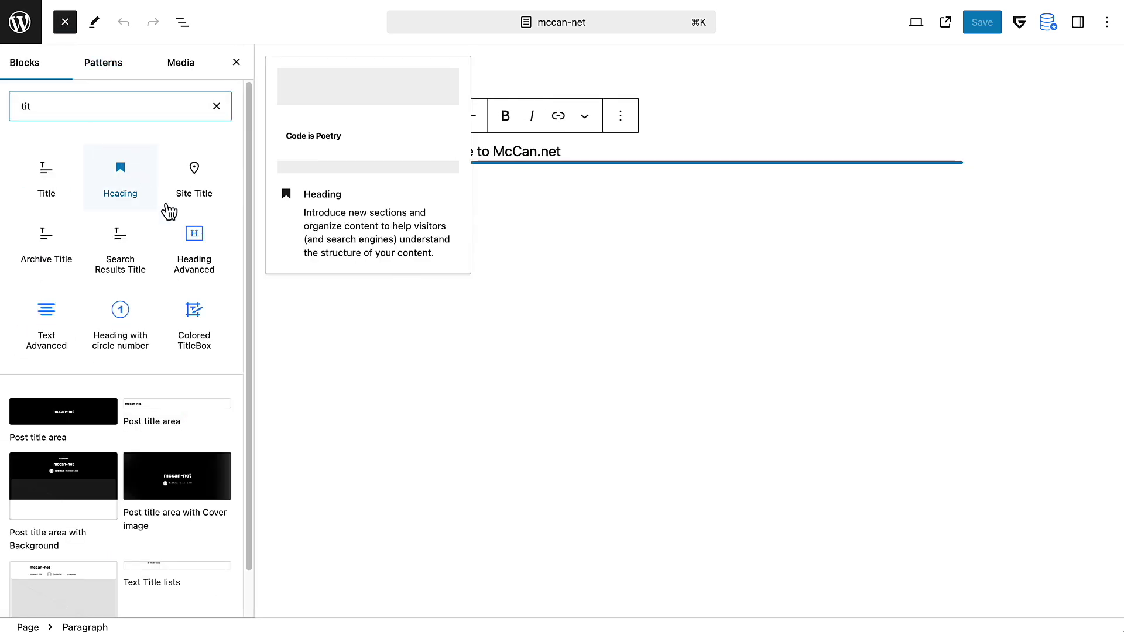
{"action": "left_click", "coordinate": [202, 262]}
{"action": "left_click", "coordinate": [639, 203]}
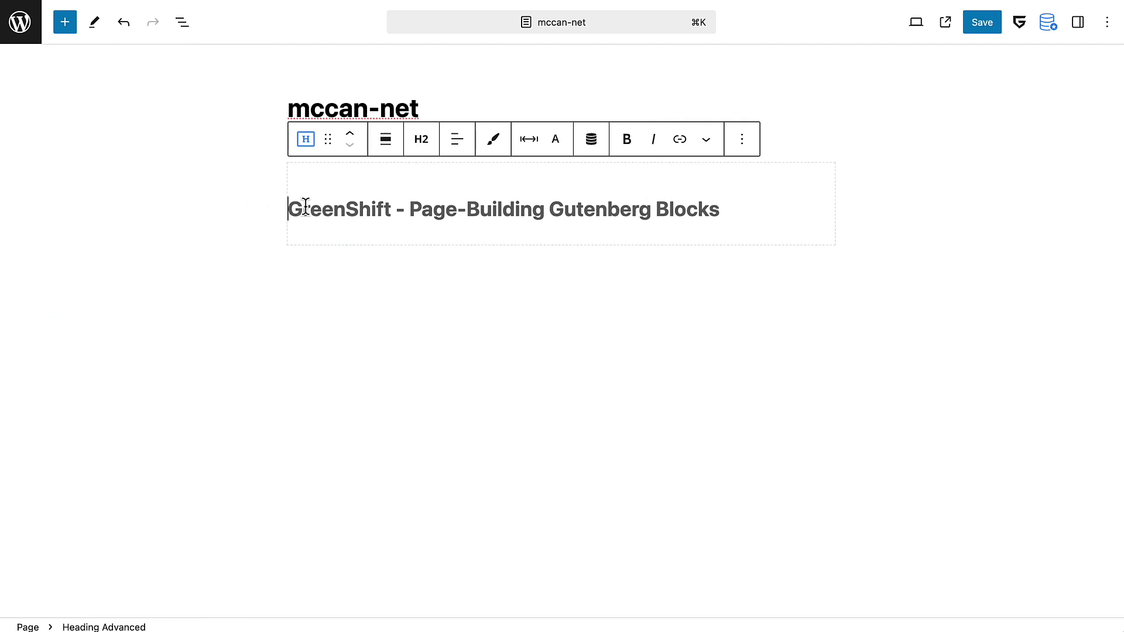
{"action": "type", "text": "We"}
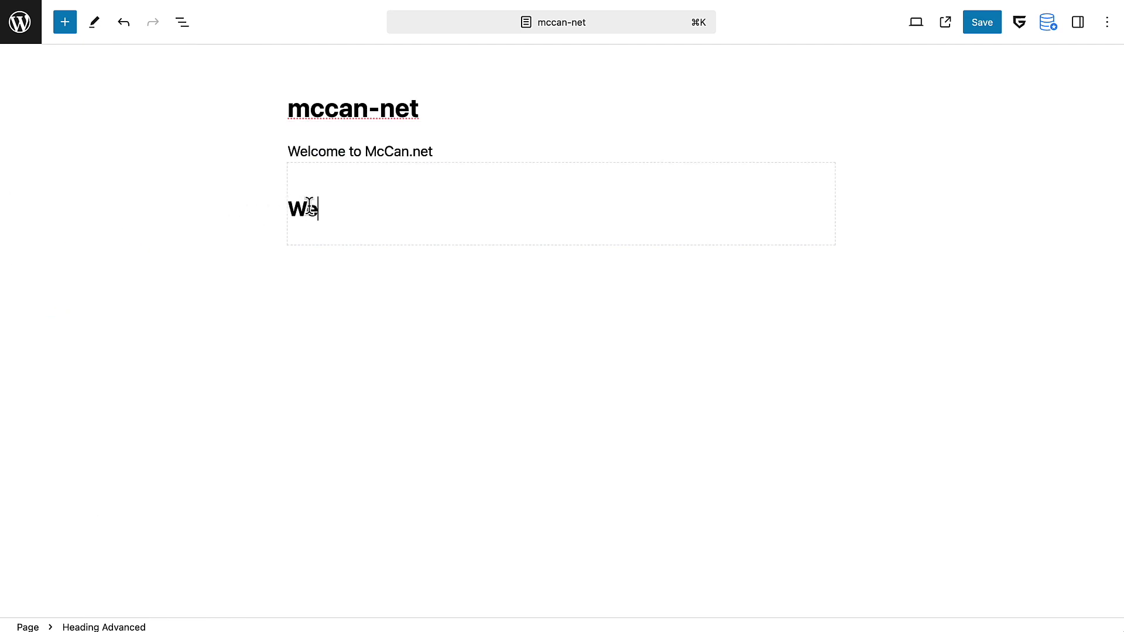
{"action": "type", "text": "lcome to M"}
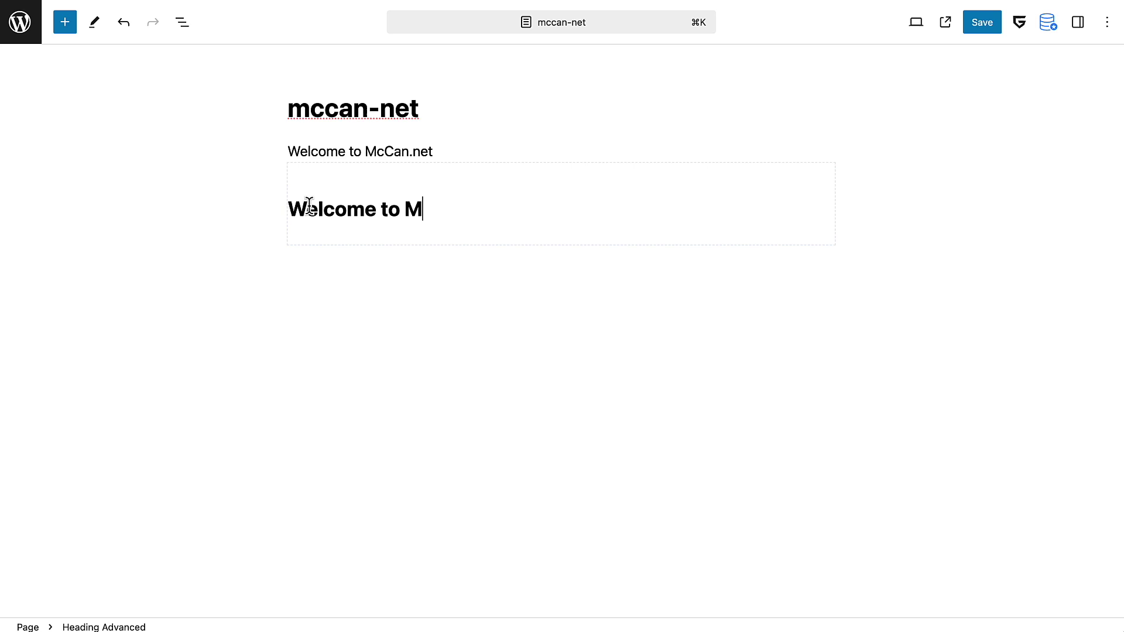
{"action": "type", "text": "cCan.net"}
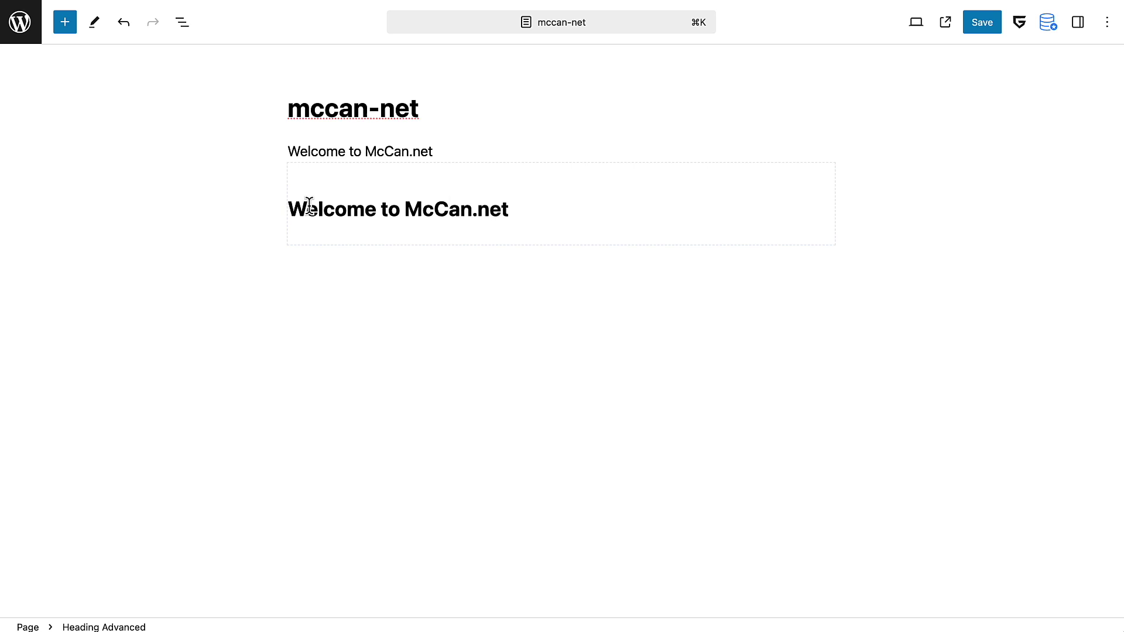
Move the paragraph below the heading and change it to 'This is the future home of the McCan family'.
{"action": "left_click", "coordinate": [306, 146]}
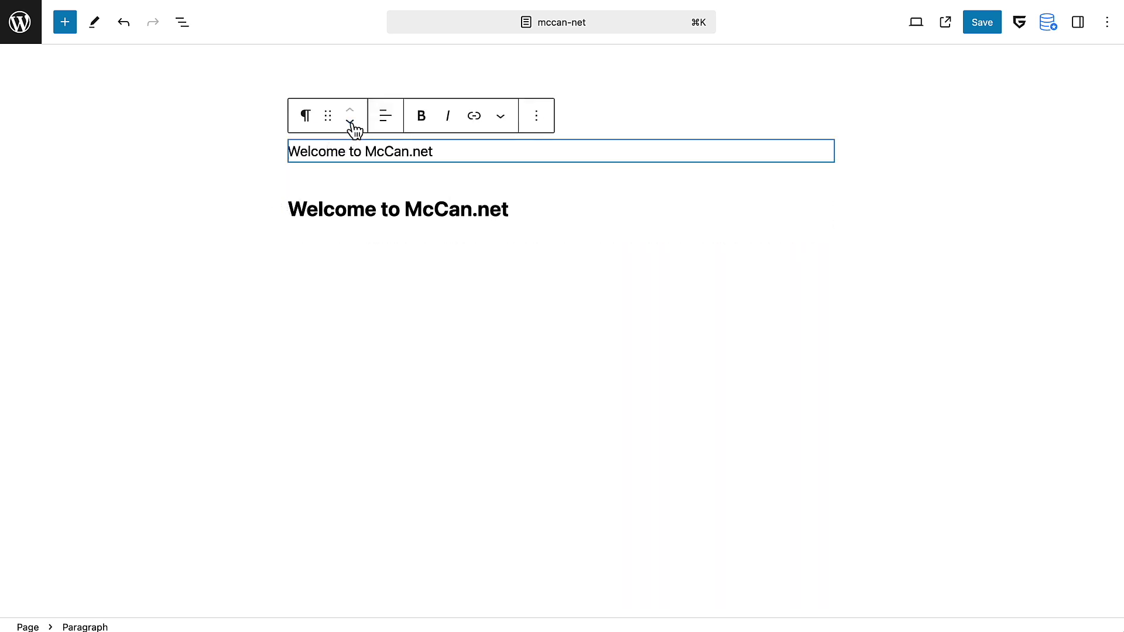
{"action": "left_click", "coordinate": [350, 121]}
{"action": "left_click_drag", "start_coordinate": [431, 251], "coordinate": [266, 253]}
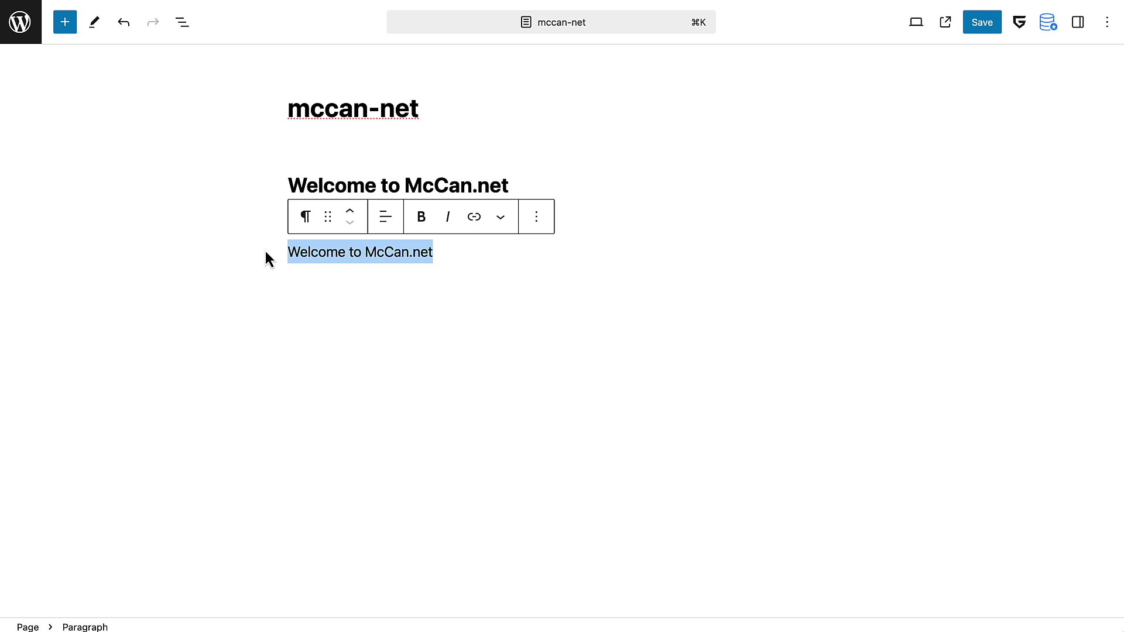
{"action": "type", "text": "This is the future"}
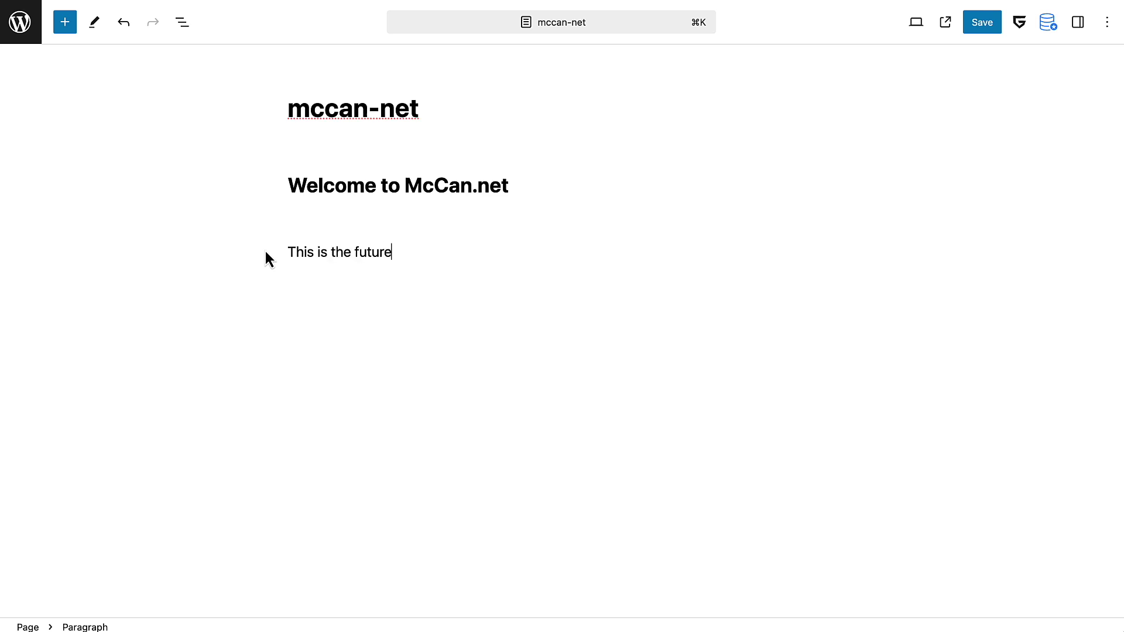
{"action": "type", "text": " home of the McCan"}
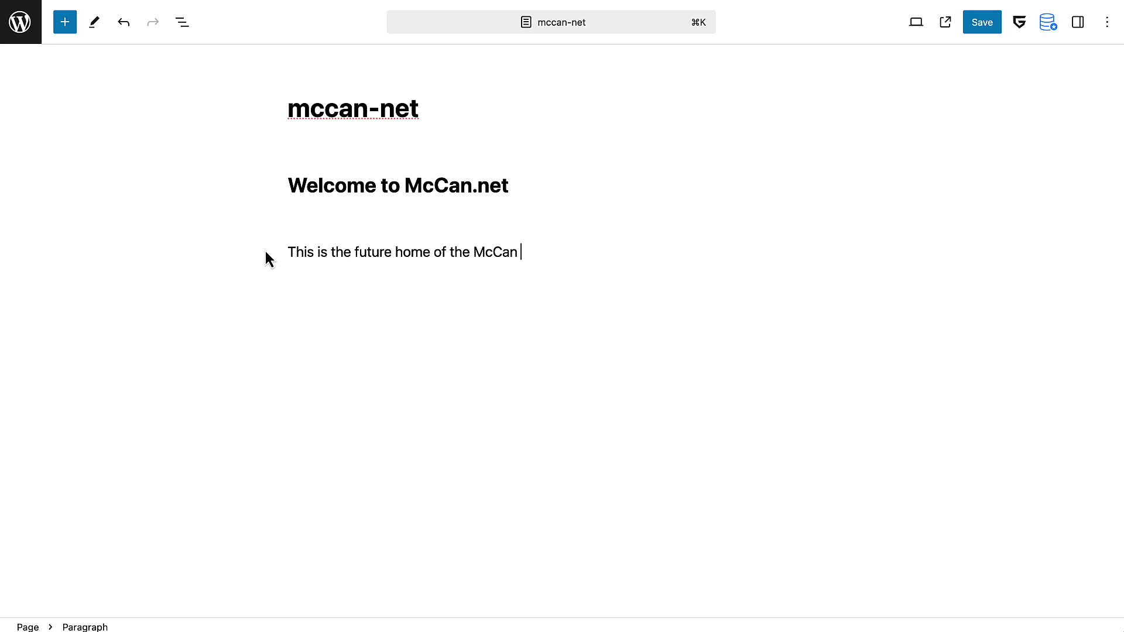
{"action": "type", "text": " family"}
Set the dog photo as the mccan-net page's featured image.
{"action": "left_click", "coordinate": [1078, 21]}
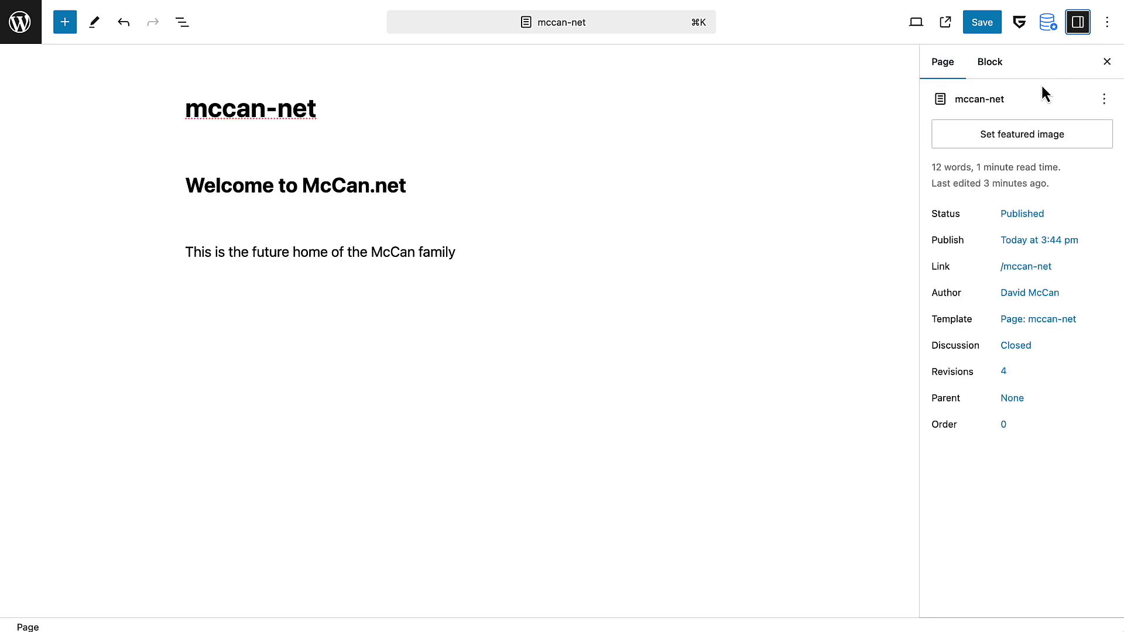
{"action": "left_click", "coordinate": [1014, 140]}
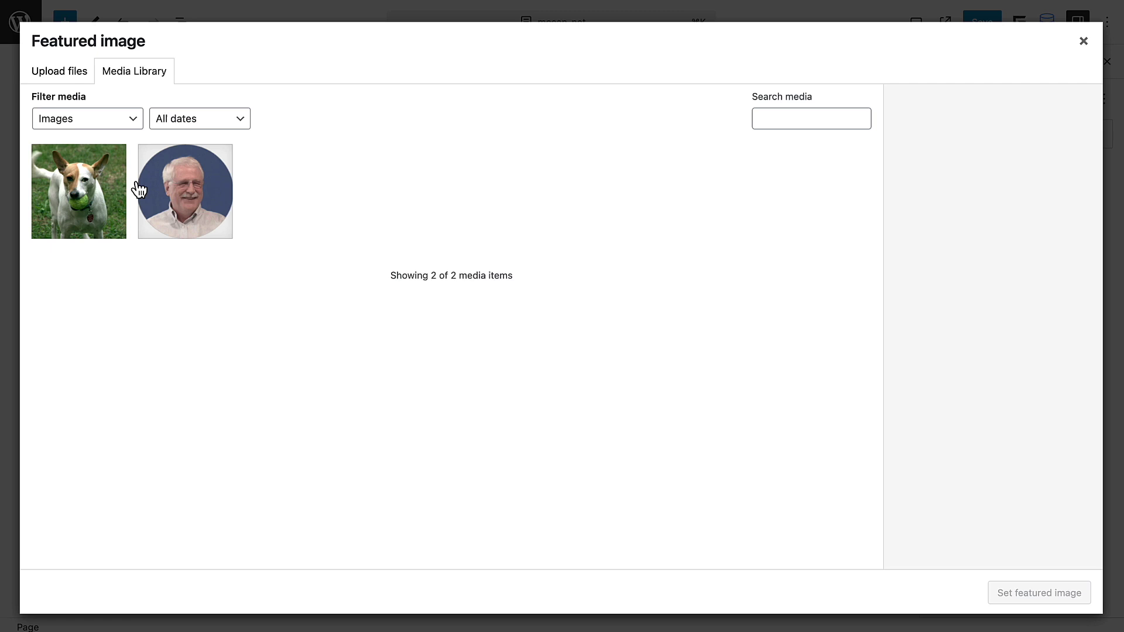
{"action": "left_click", "coordinate": [84, 186]}
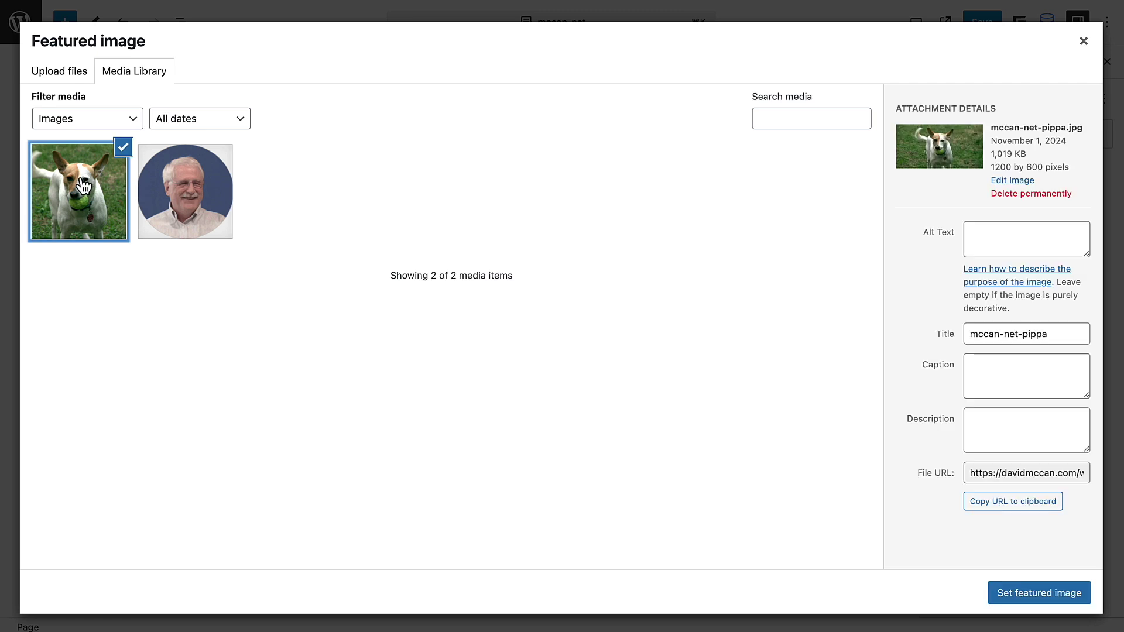
{"action": "left_click", "coordinate": [1063, 596]}
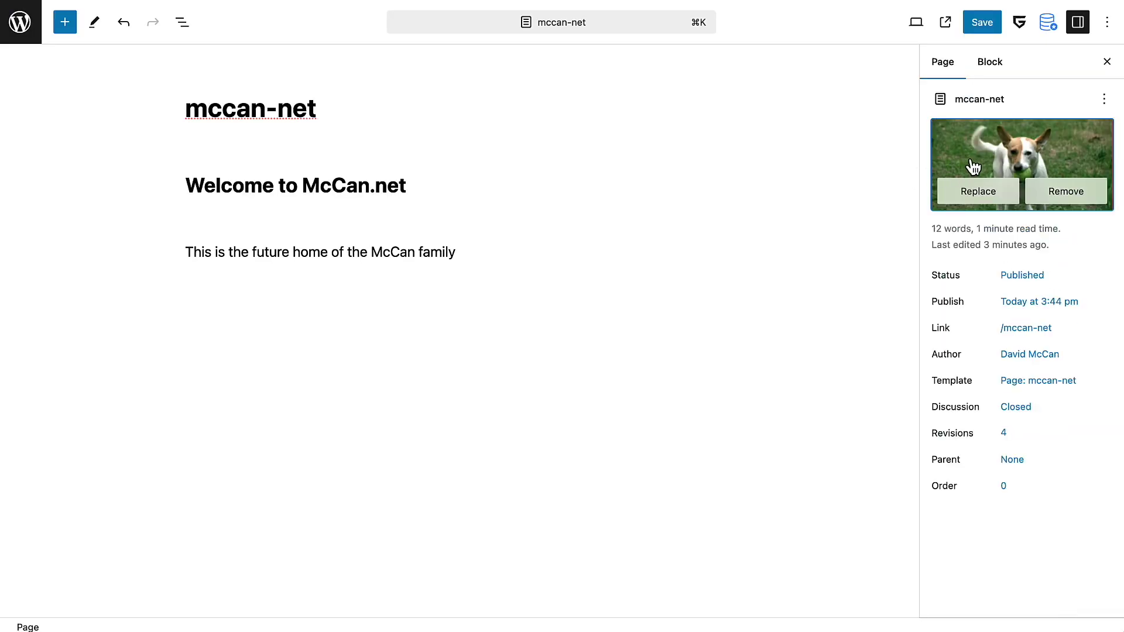
Save the page and reload the live page to check it.
{"action": "left_click", "coordinate": [976, 29]}
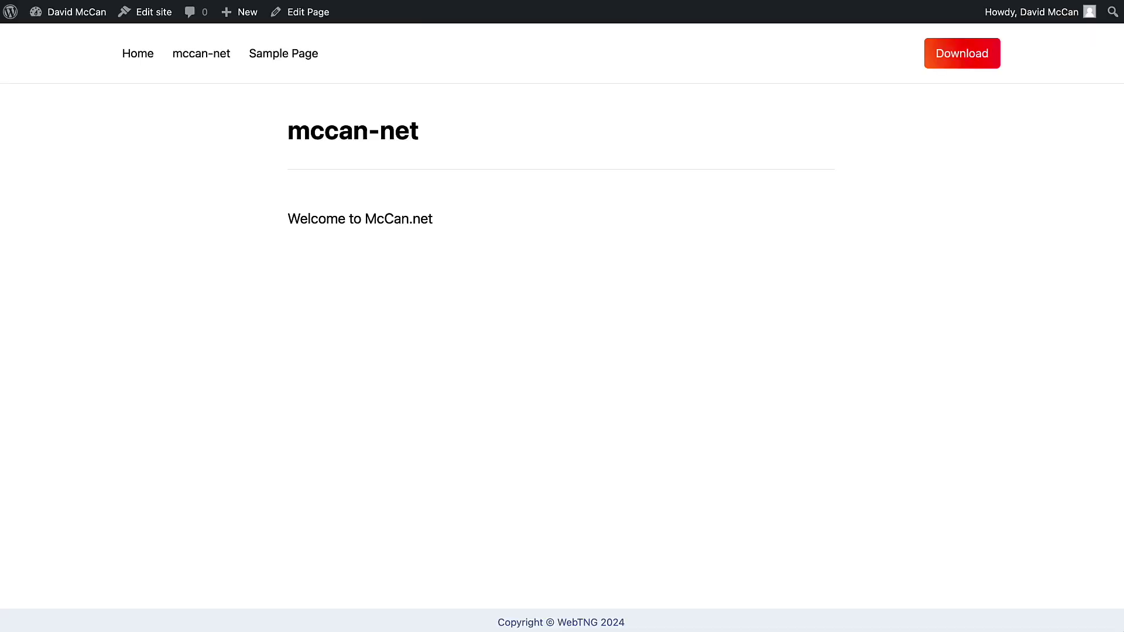
{"action": "key", "text": "super+r"}
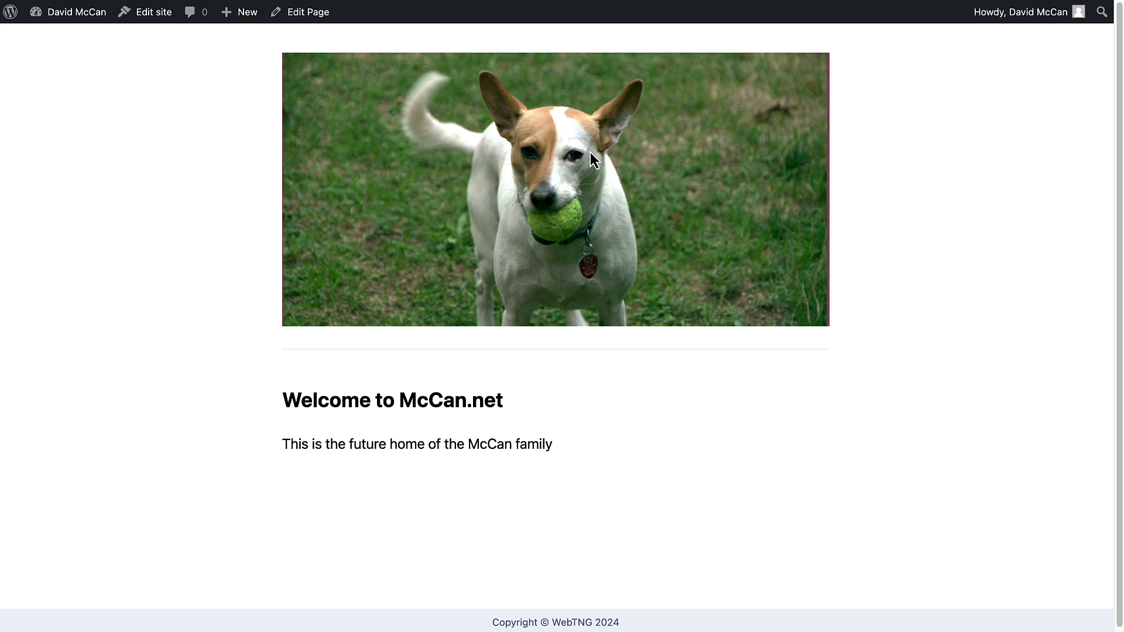
{"action": "left_click", "coordinate": [705, 1]}
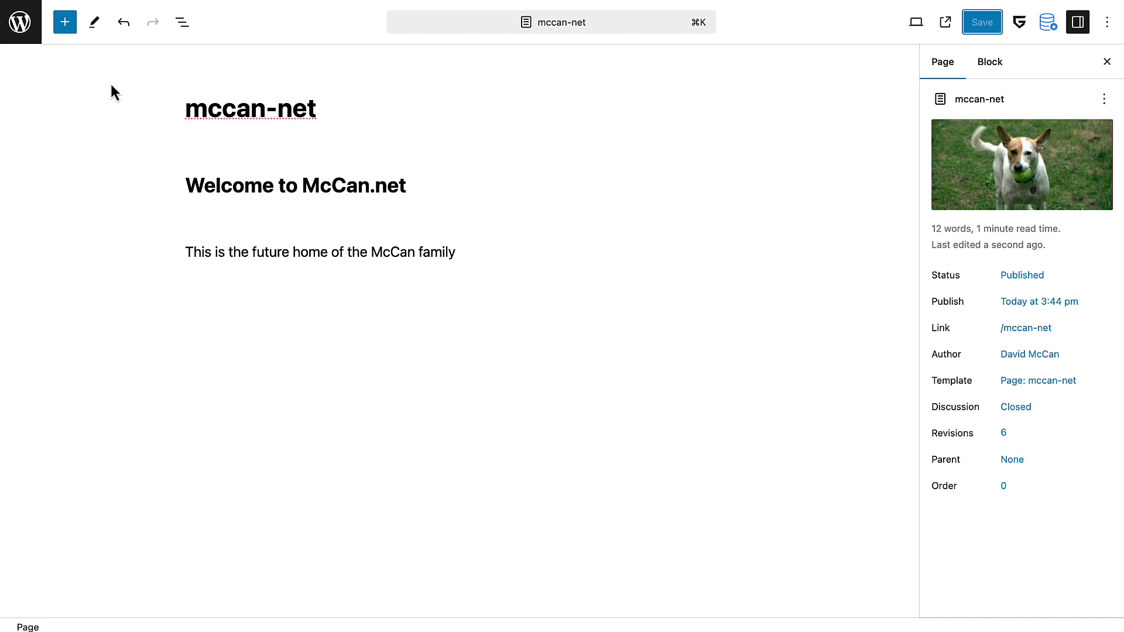
Create a new page titled 'Contact' with the paragraph 'Put a contact form here.'.
{"action": "left_click", "coordinate": [20, 22]}
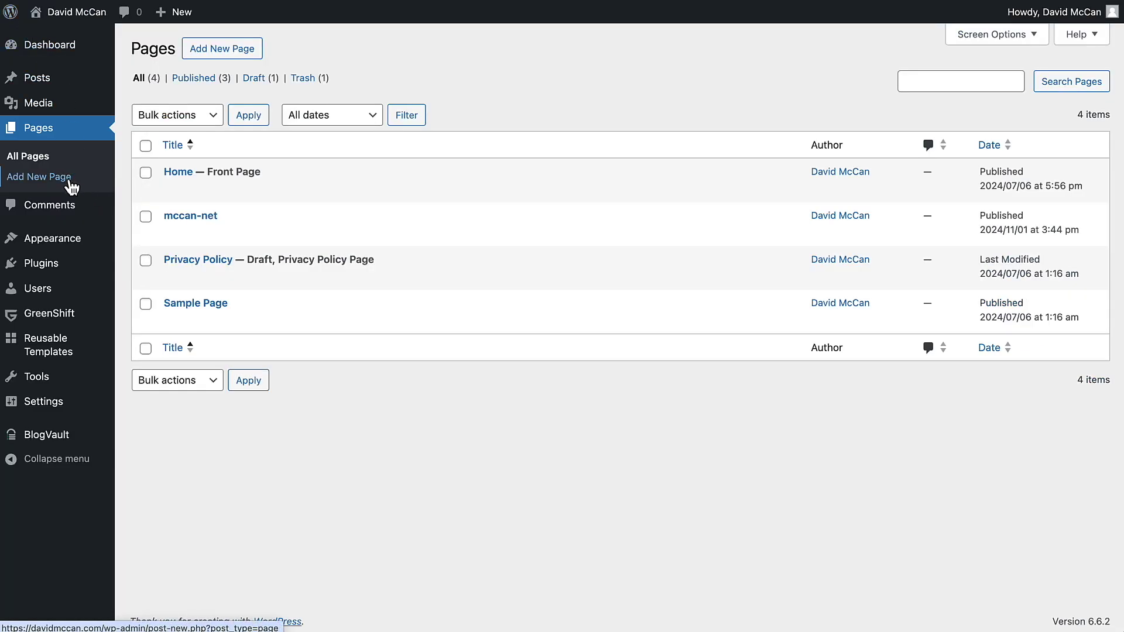
{"action": "left_click", "coordinate": [228, 52]}
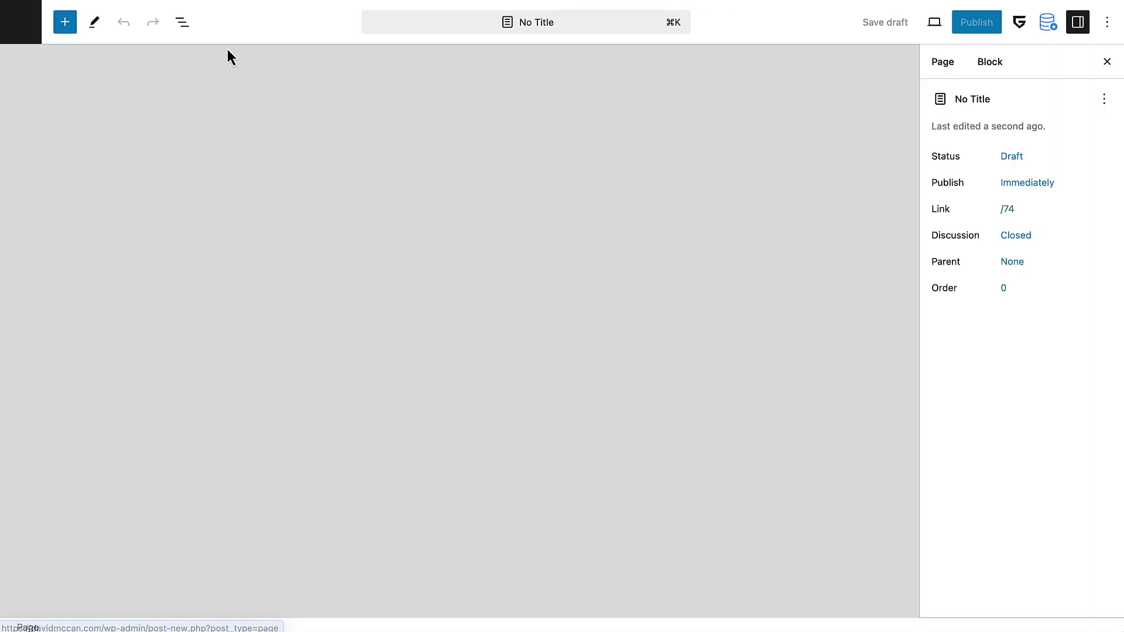
{"action": "type", "text": "Contact"}
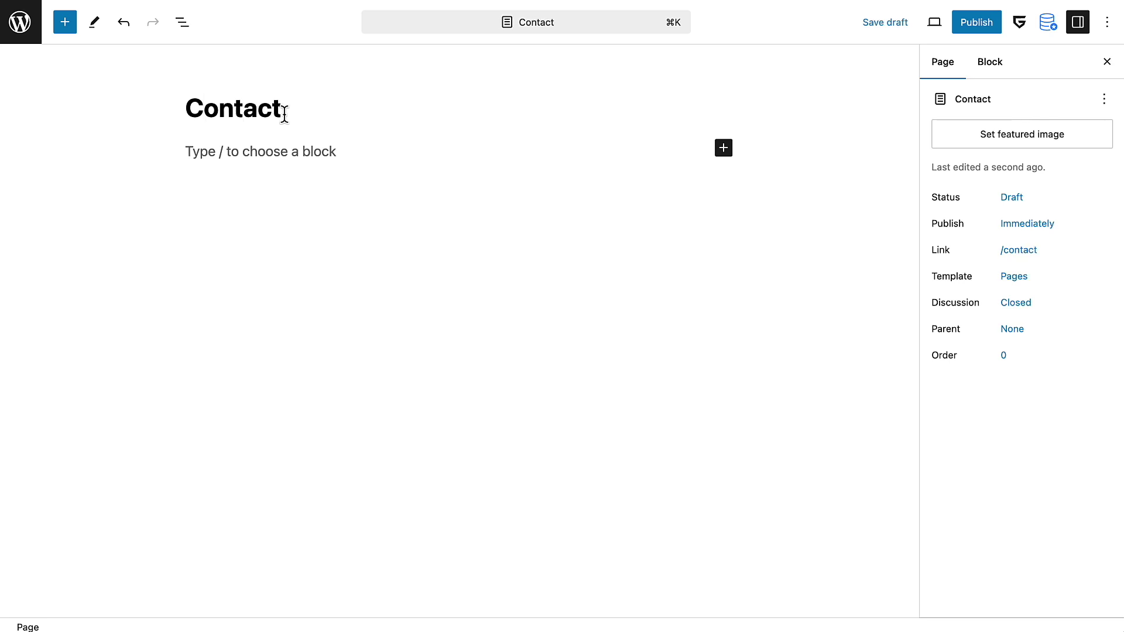
{"action": "left_click", "coordinate": [278, 151]}
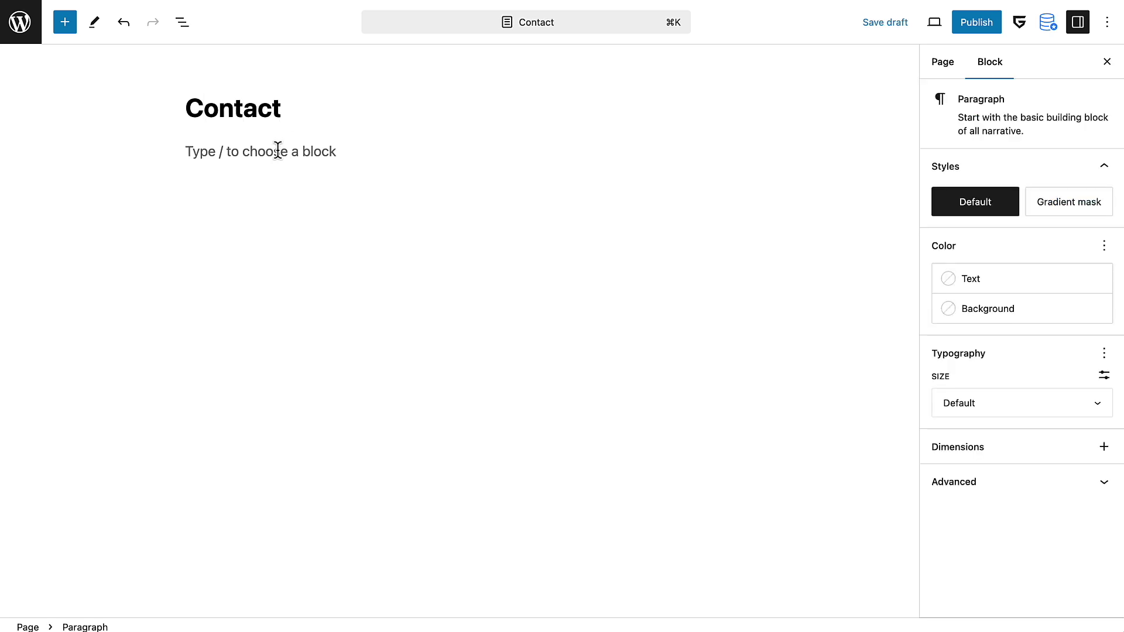
{"action": "type", "text": "Put a conta"}
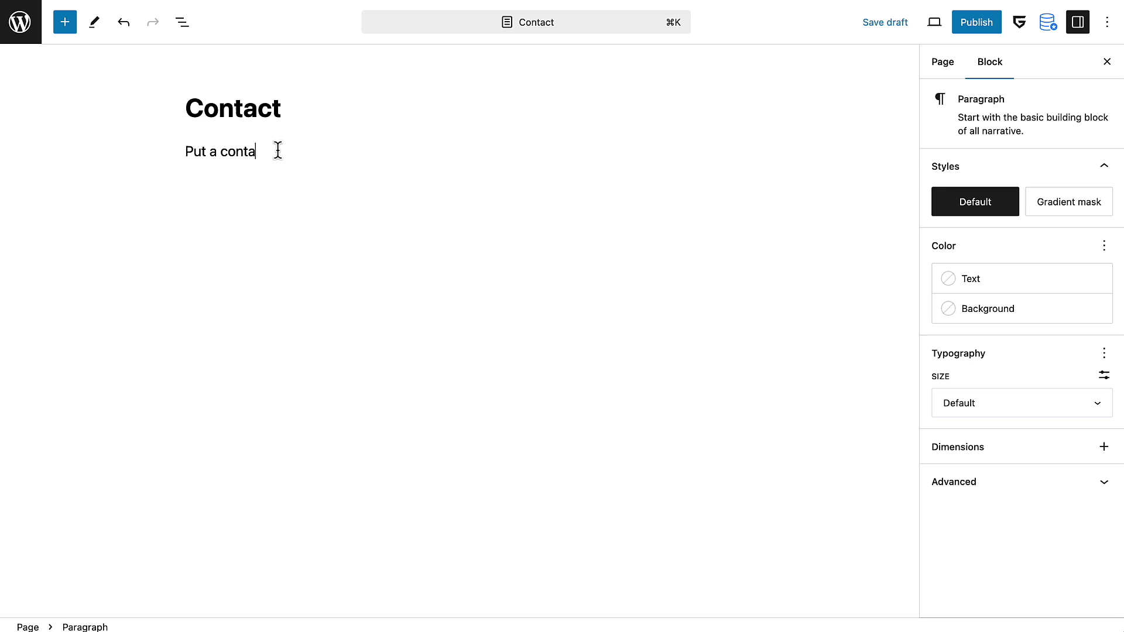
{"action": "type", "text": "ct form here."}
Set mccan-net as the Contact page's parent and publish it.
{"action": "left_click", "coordinate": [940, 64]}
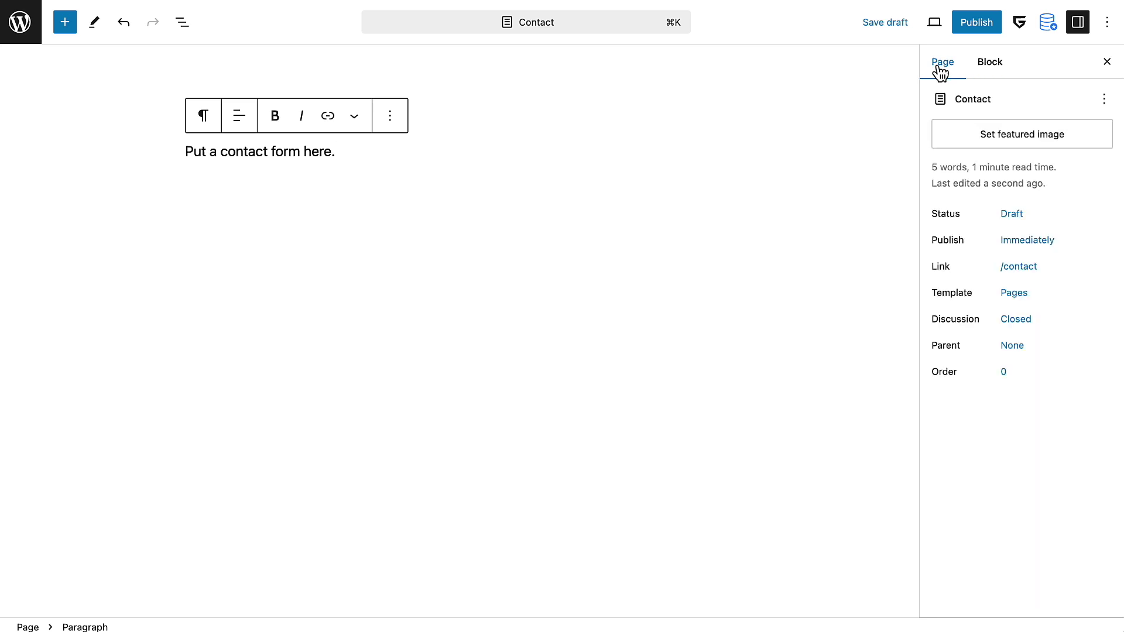
{"action": "left_click", "coordinate": [1012, 346]}
{"action": "left_click", "coordinate": [785, 488]}
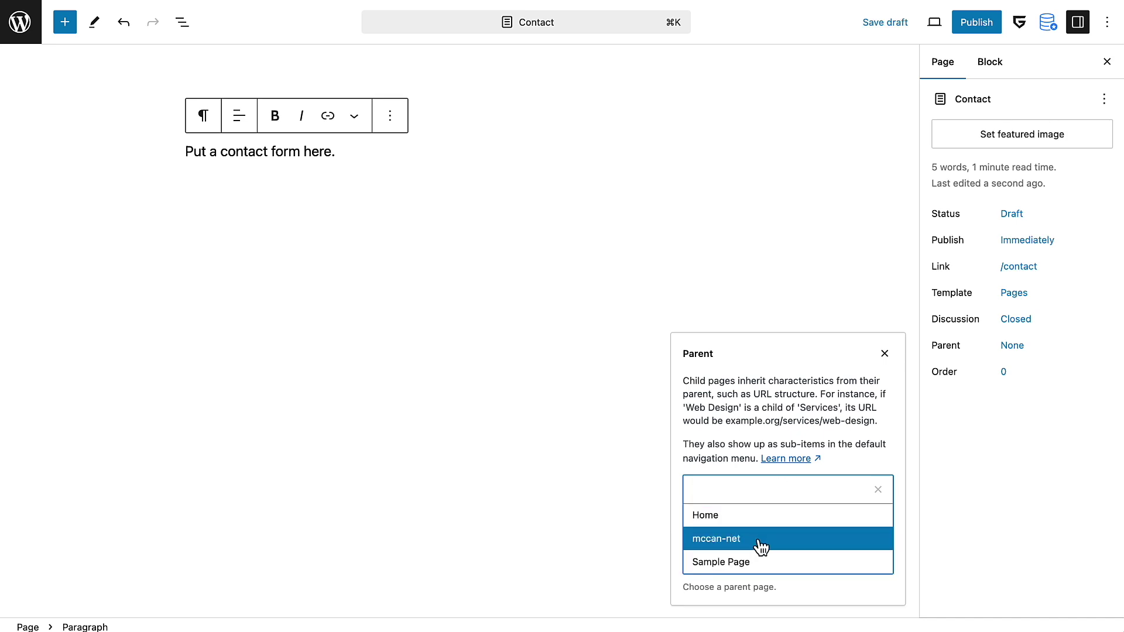
{"action": "left_click", "coordinate": [760, 540]}
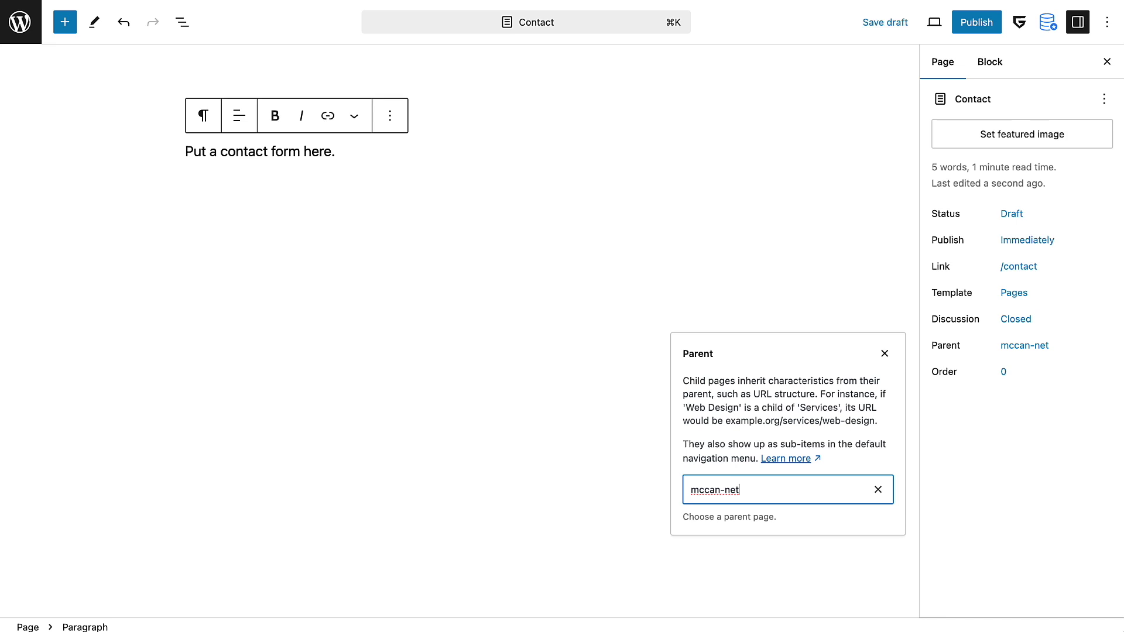
{"action": "left_click", "coordinate": [975, 27]}
{"action": "left_click", "coordinate": [974, 27]}
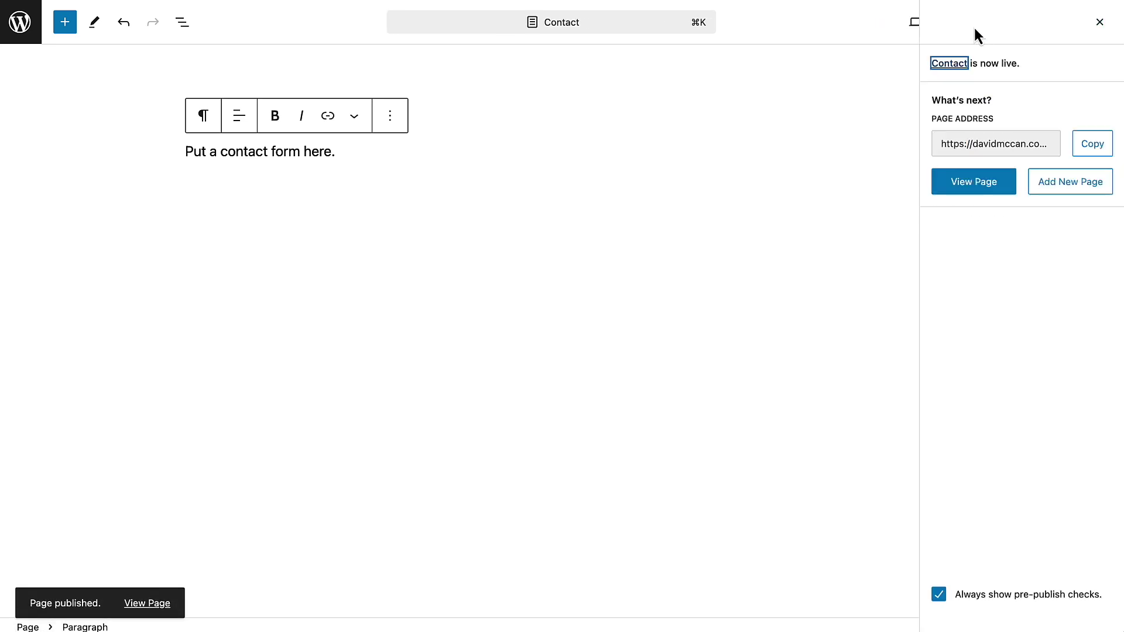
{"action": "left_click", "coordinate": [20, 22]}
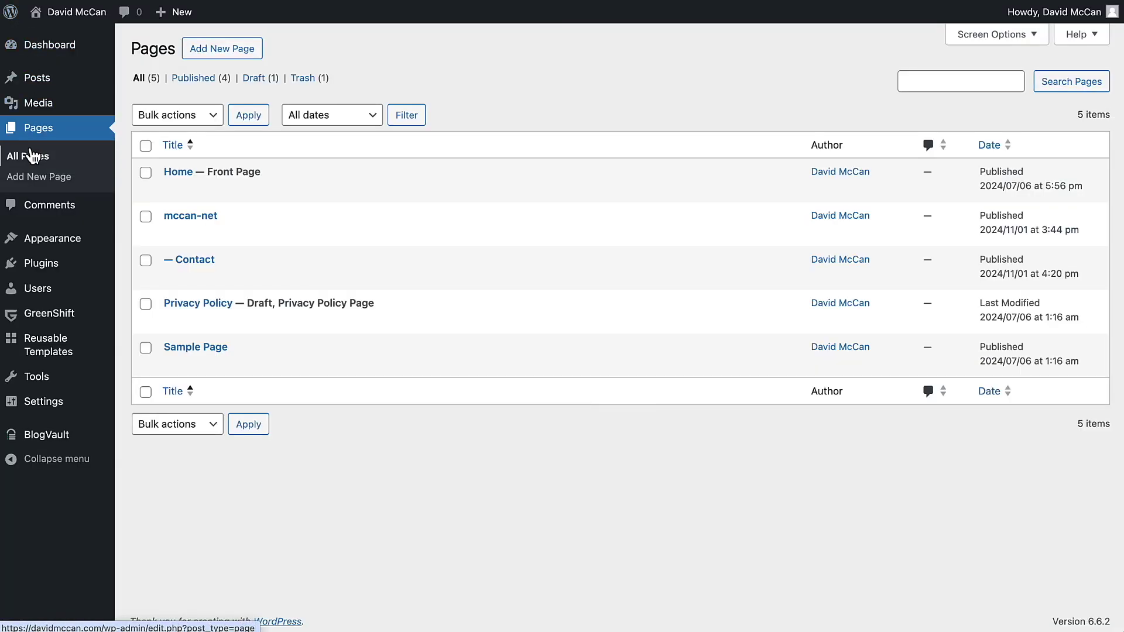
Add a Button Advanced block labelled 'Contact Us' below the family sentence on mccan-net.
{"action": "left_click", "coordinate": [173, 236]}
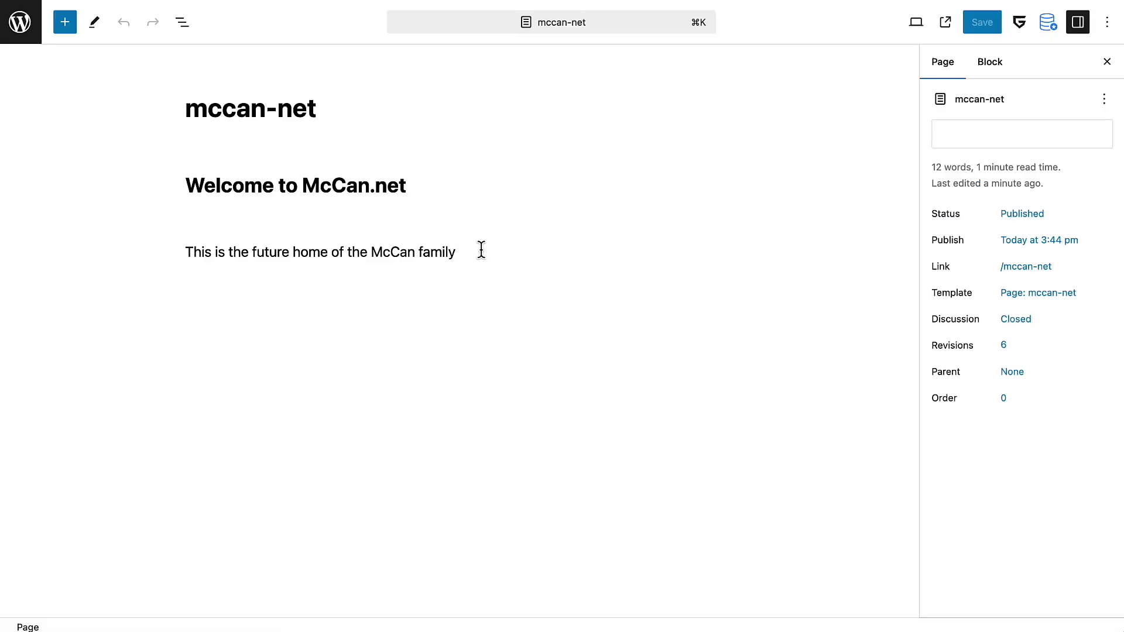
{"action": "left_click", "coordinate": [481, 250]}
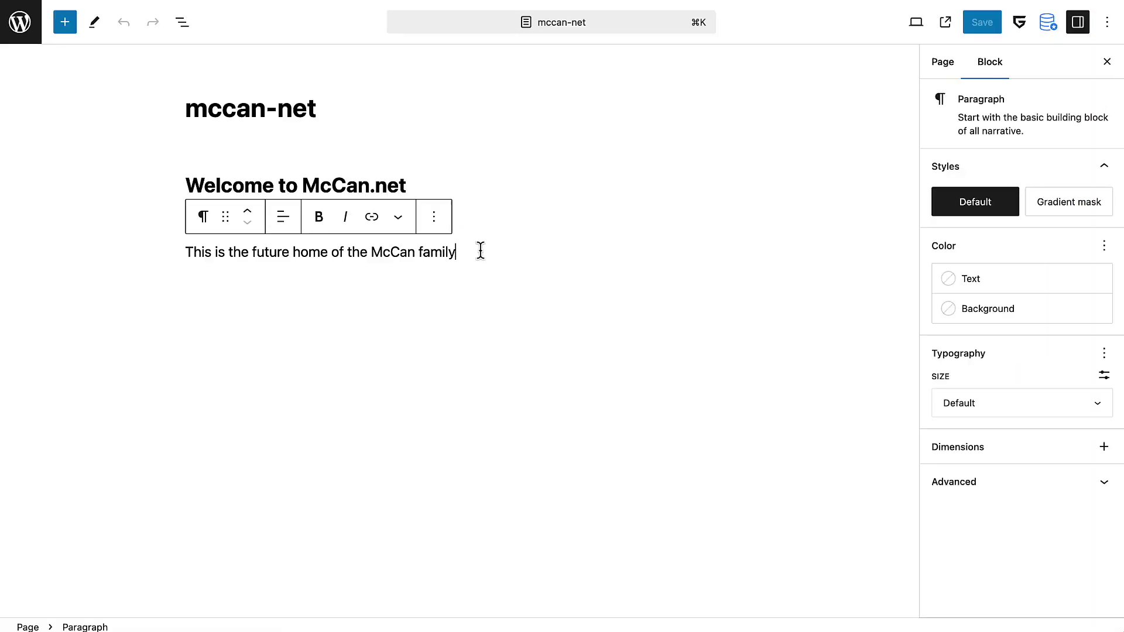
{"action": "key", "text": "Return"}
{"action": "type", "text": "/"}
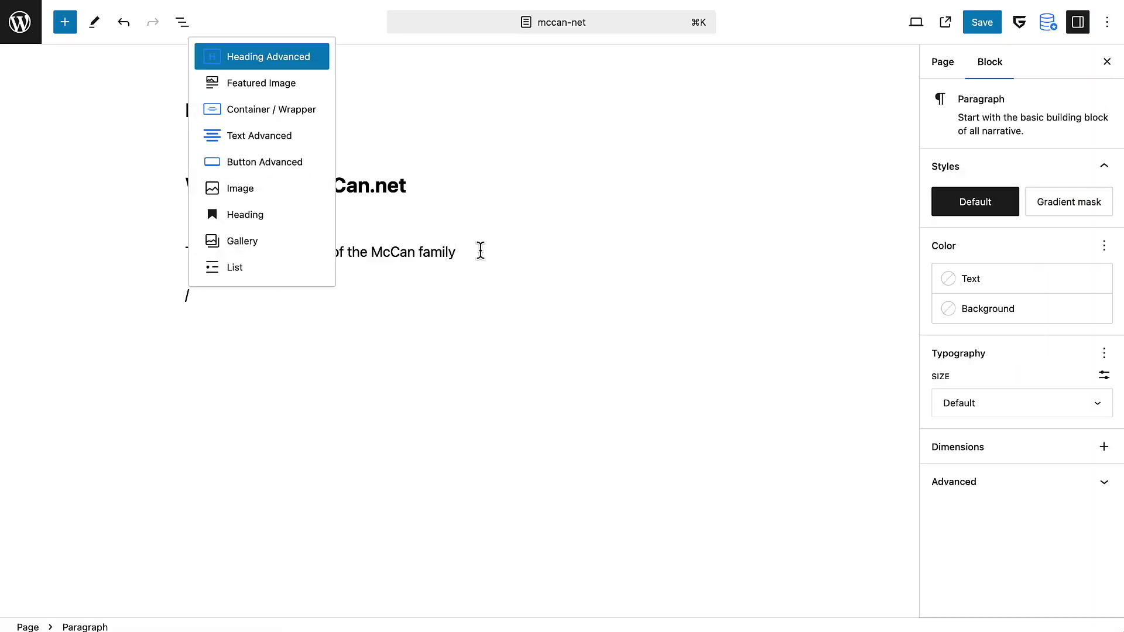
{"action": "type", "text": "button"}
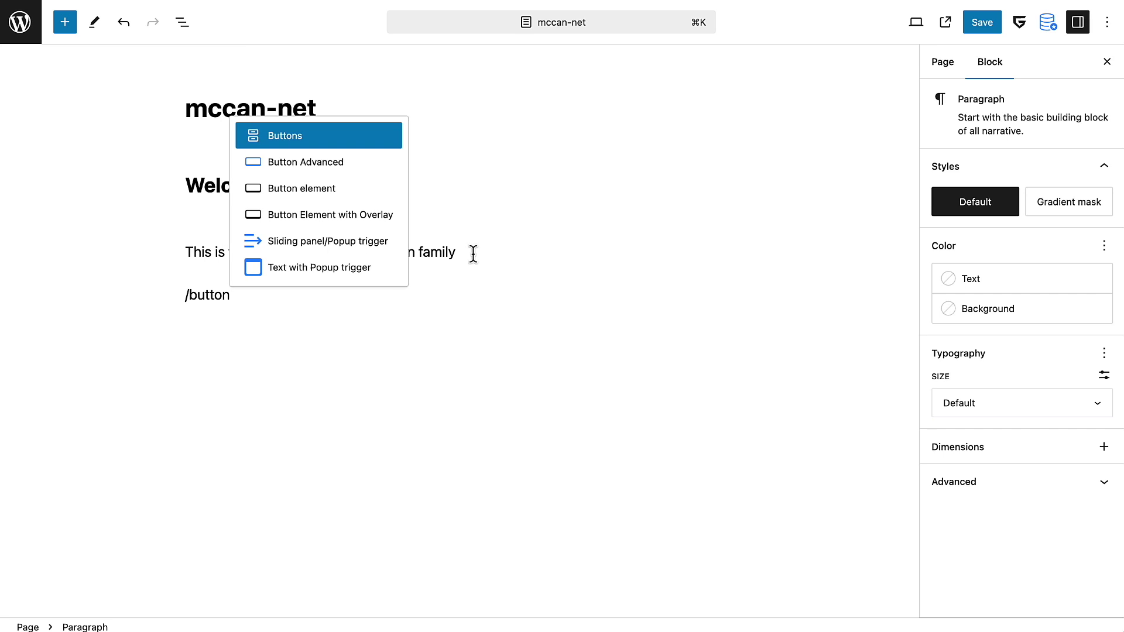
{"action": "left_click", "coordinate": [335, 170]}
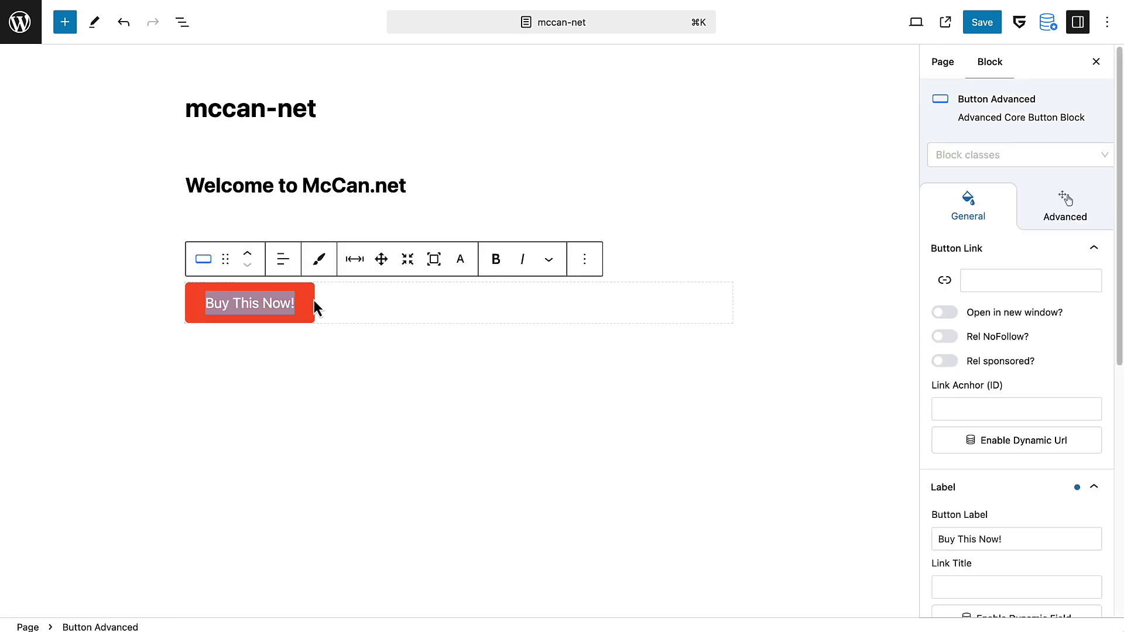
{"action": "type", "text": "Contact U"}
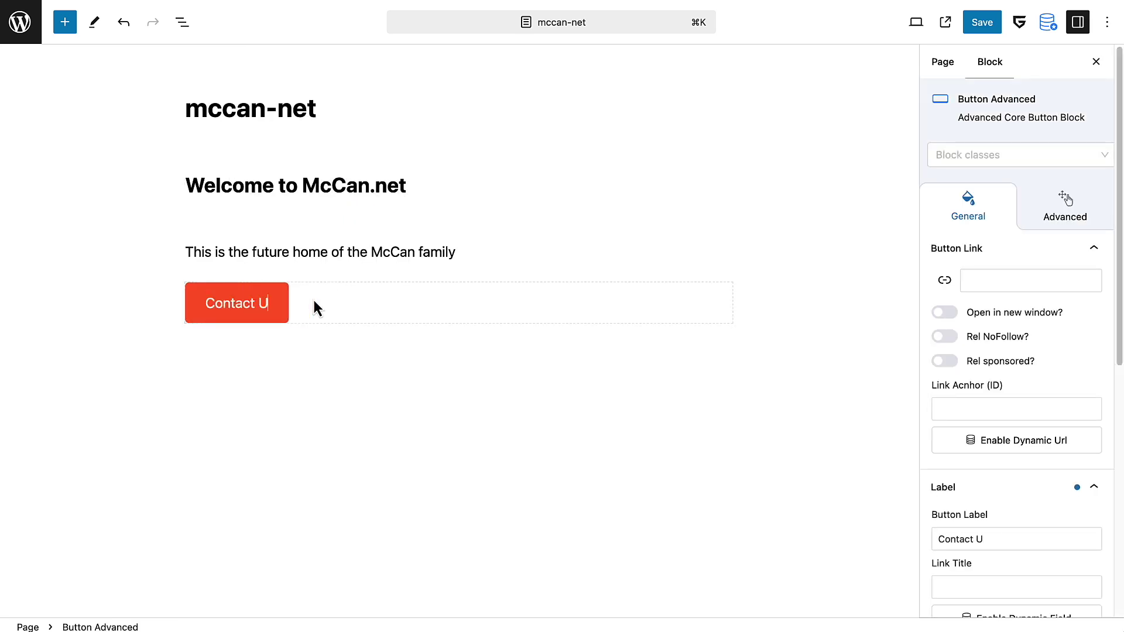
{"action": "type", "text": "s"}
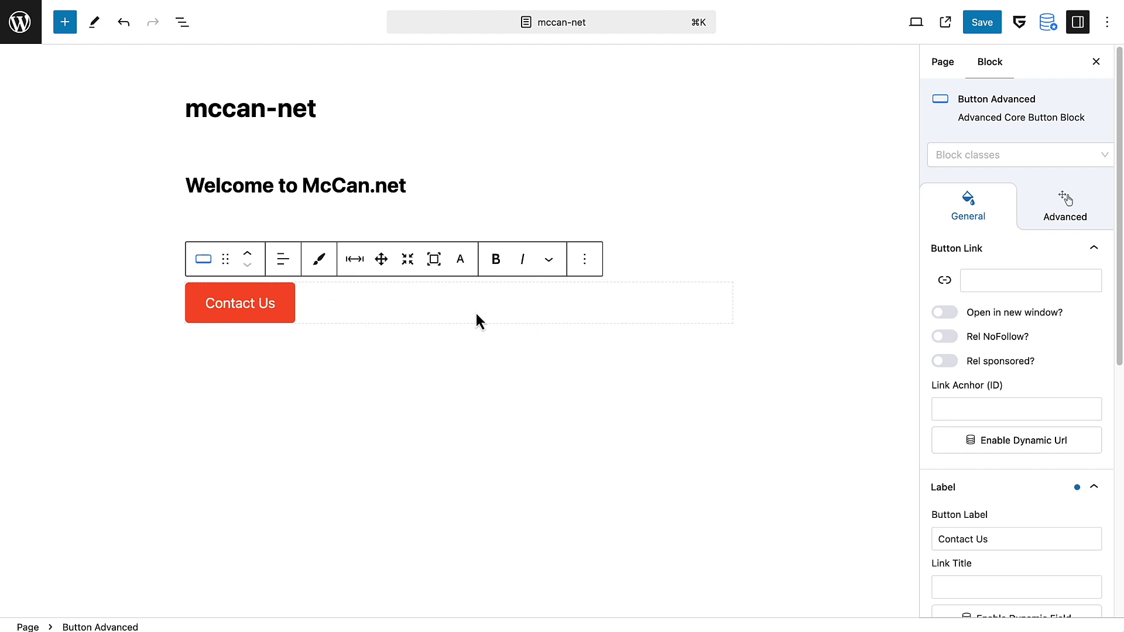
Link the button to 'contact', save the page, and view it live.
{"action": "left_click", "coordinate": [987, 279]}
{"action": "type", "text": "contact"}
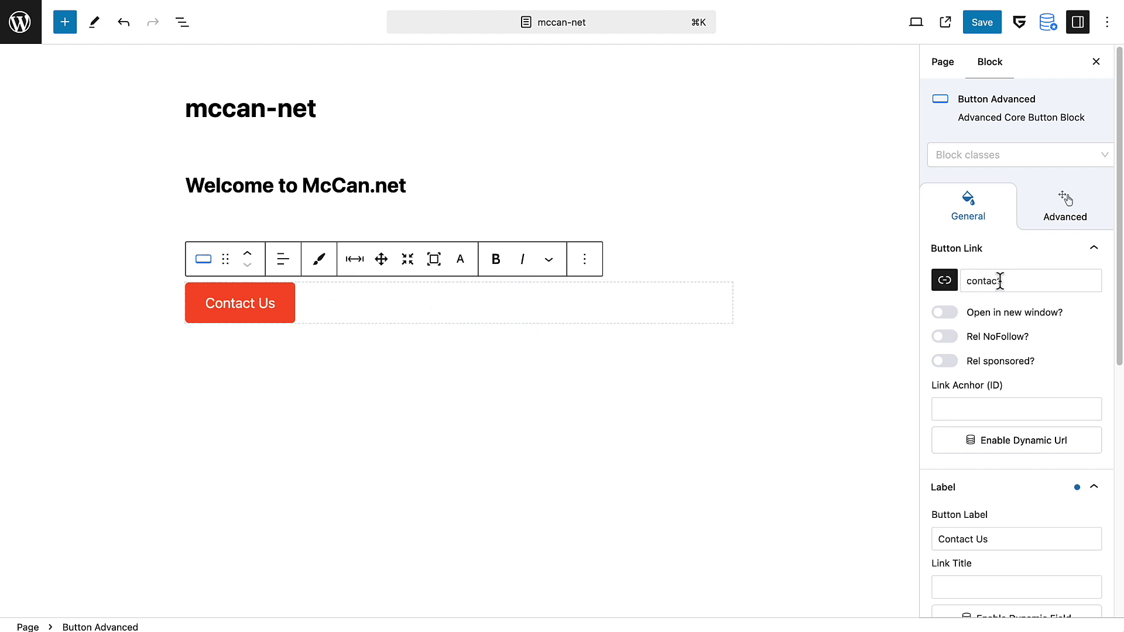
{"action": "left_click", "coordinate": [993, 24]}
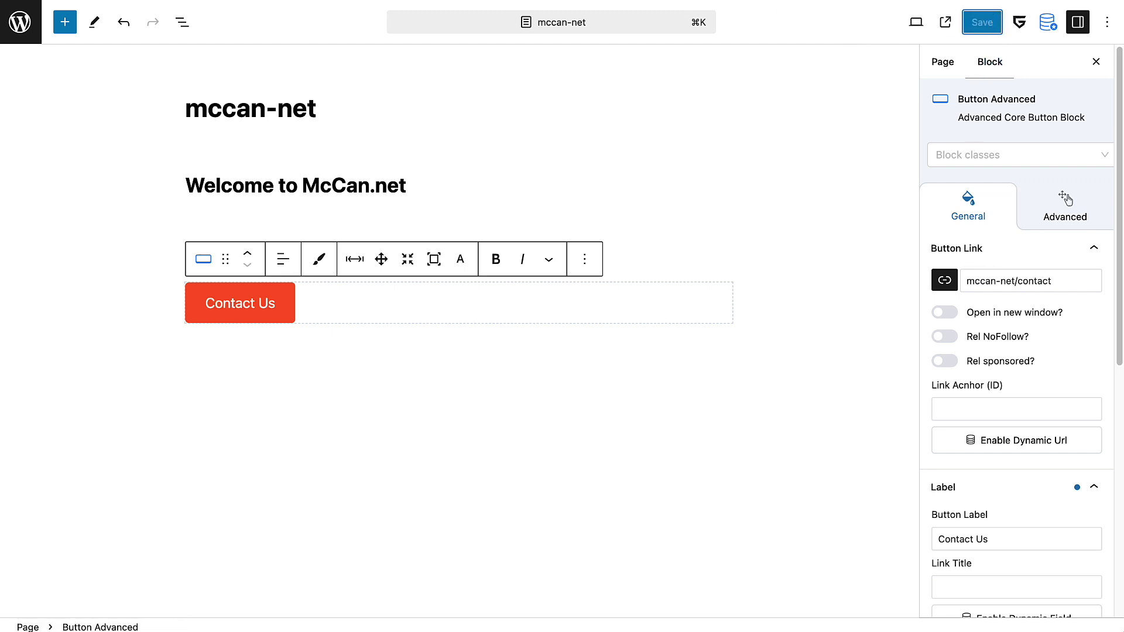
{"action": "left_click", "coordinate": [945, 22]}
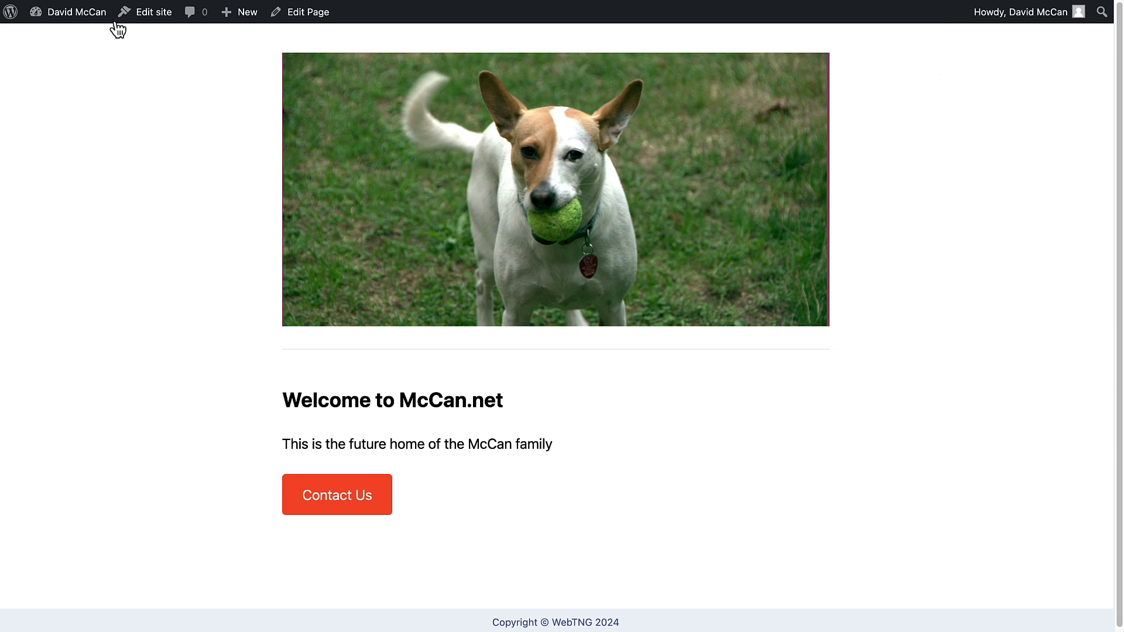
{"action": "left_click", "coordinate": [349, 502]}
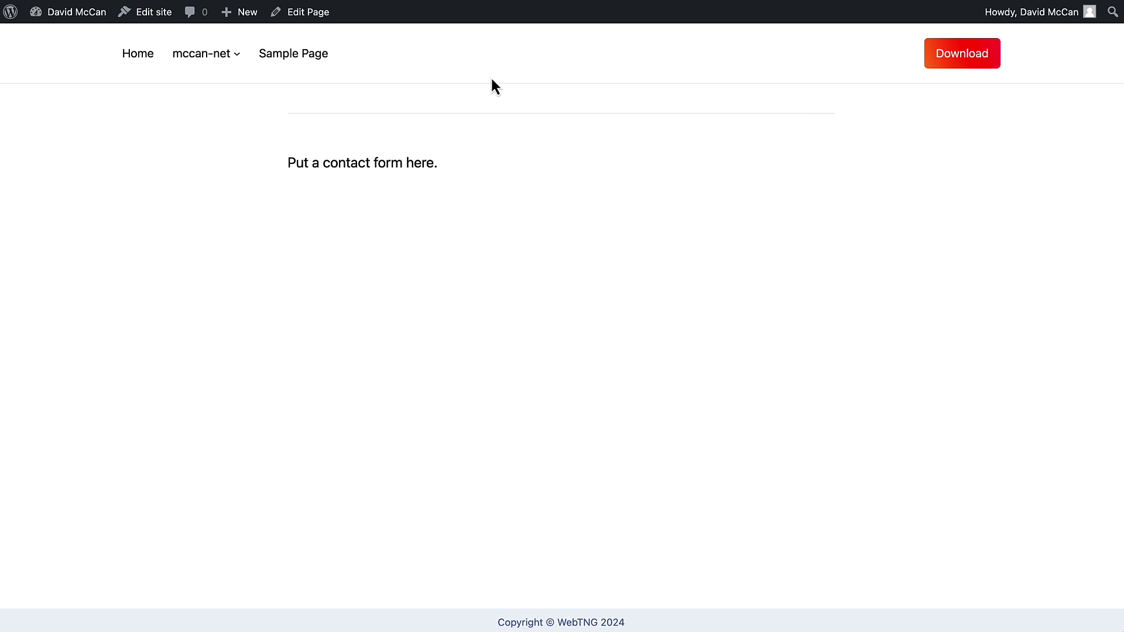
{"action": "left_click", "coordinate": [52, 2]}
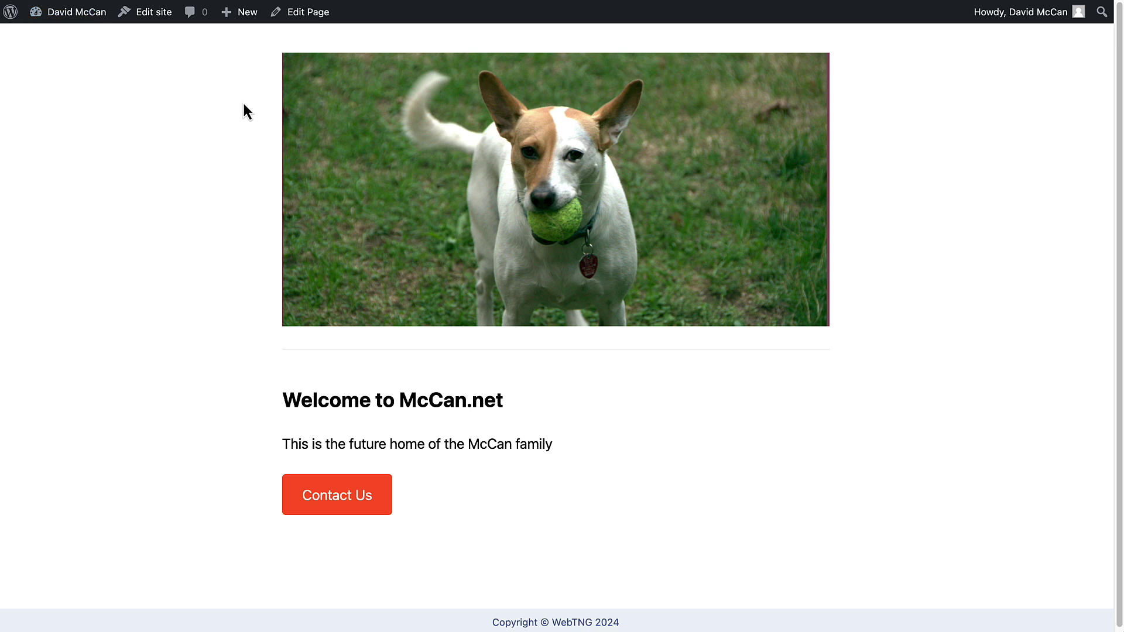